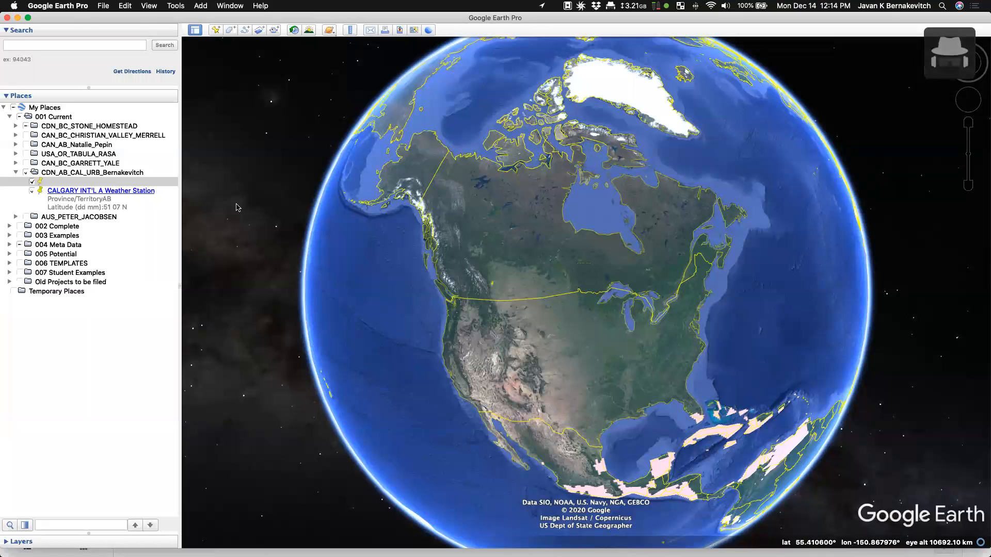
- Hide the 004 Meta Data places, then fly to the Calgary site placemark
left_click(19, 245)
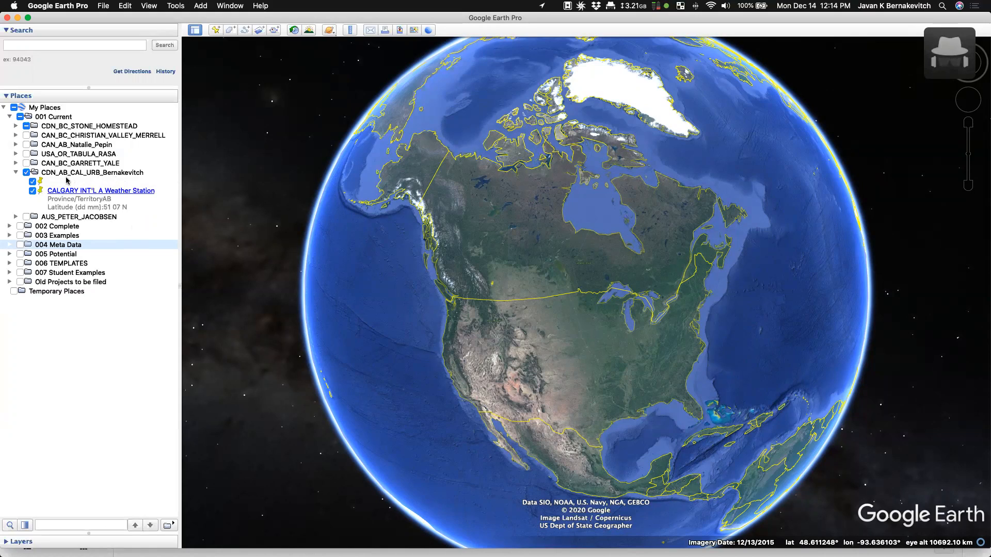
double_click(48, 182)
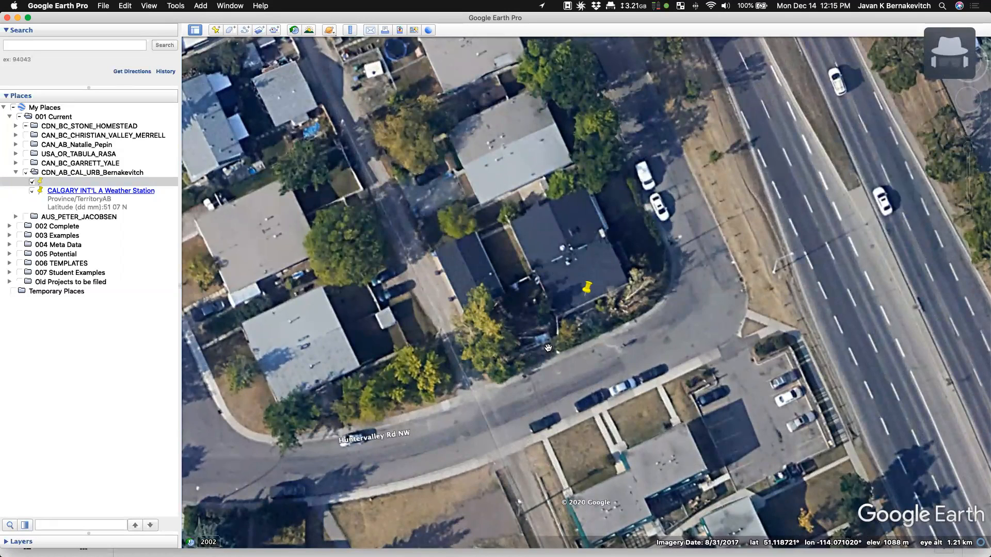
- Select the Calgary site folder and check its context menu without choosing any action
left_click(54, 172)
right_click(66, 174)
left_click(47, 174)
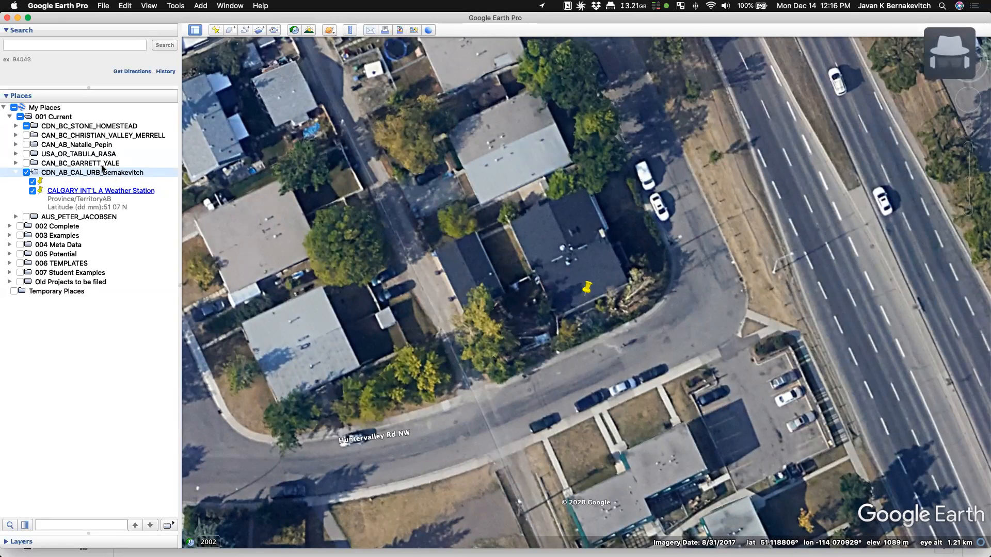
right_click(56, 118)
mouse_move(78, 129)
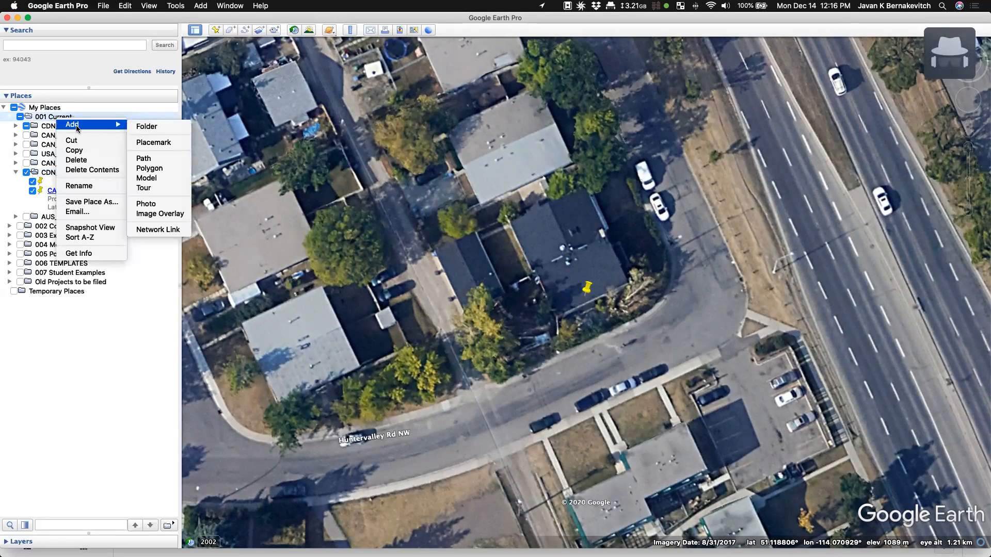
left_click(146, 127)
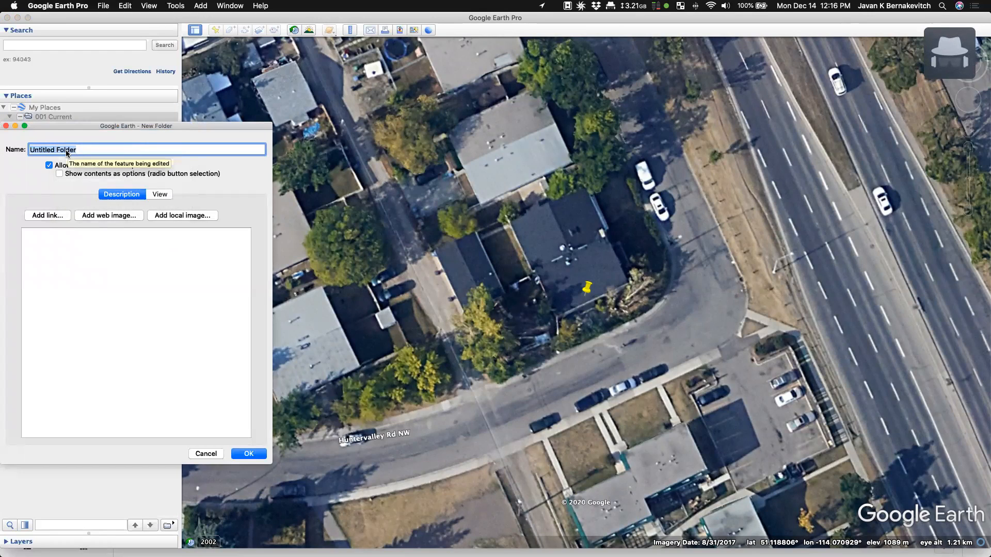
type("CAD")
type("AN_B")
type("_CAL_R")
key("BackSpace")
type("URB")
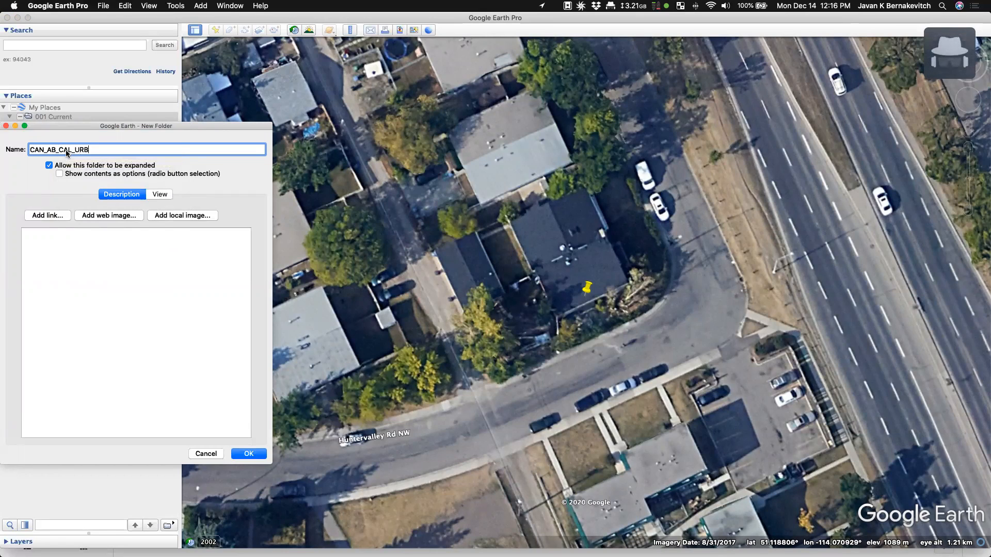
type("_Bernakevitch")
key("Return")
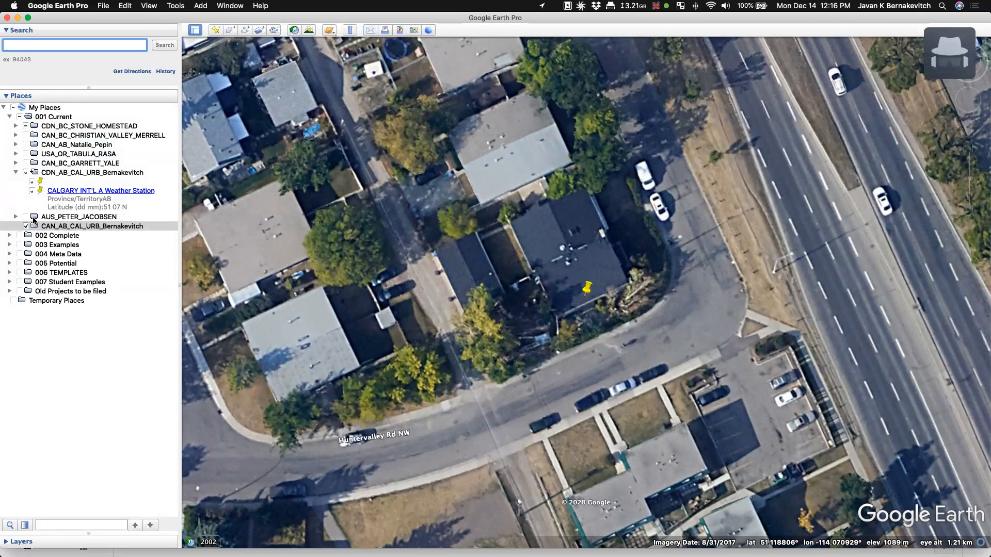
right_click(46, 229)
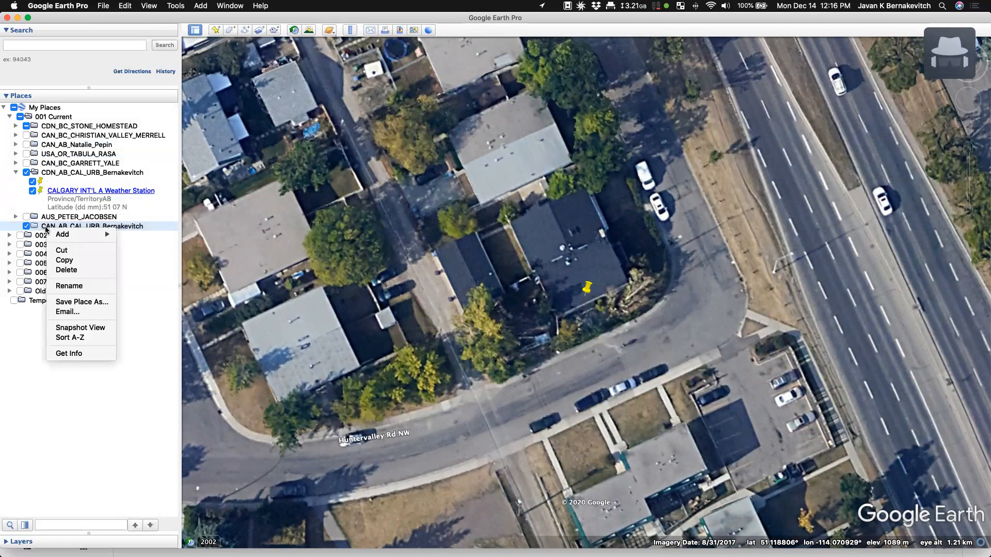
left_click(76, 273)
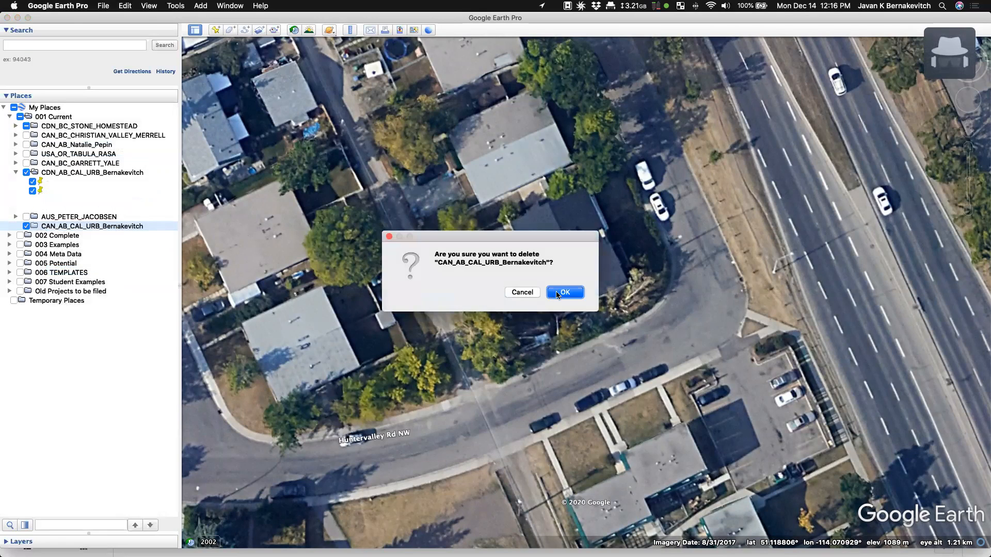
key("Return")
left_click(99, 174)
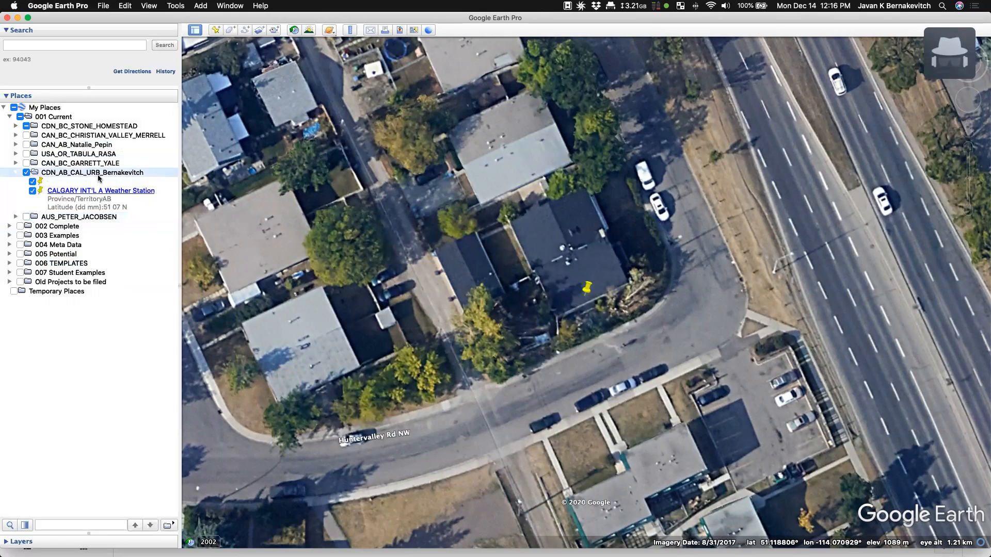
- Add a new placemark on the house, titled with the site's Urban Oasis name
right_click(105, 175)
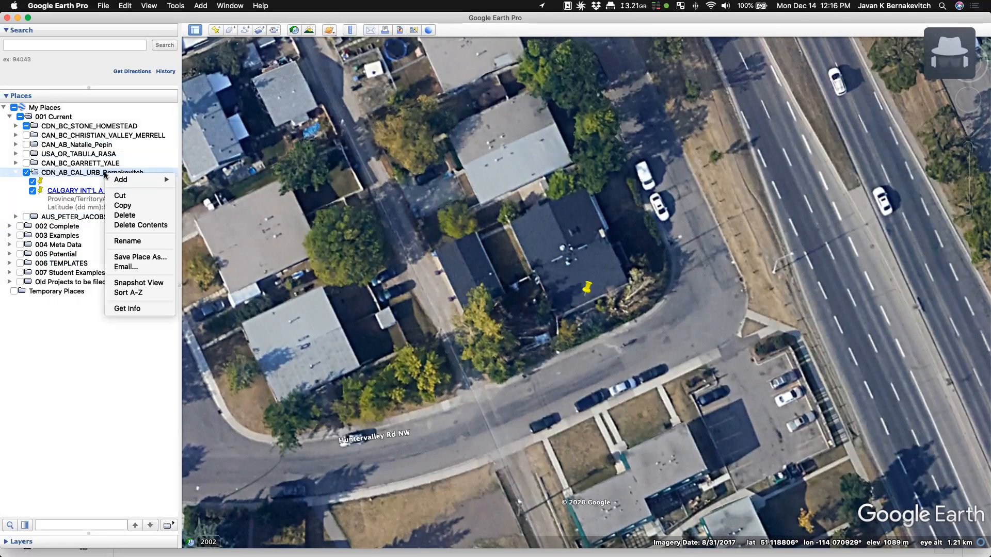
left_click(155, 142)
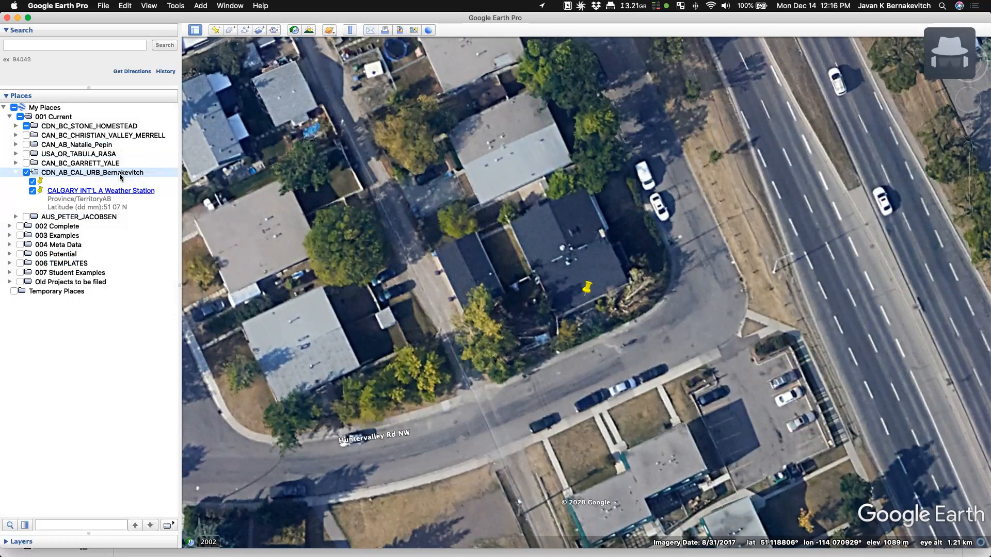
left_click(217, 30)
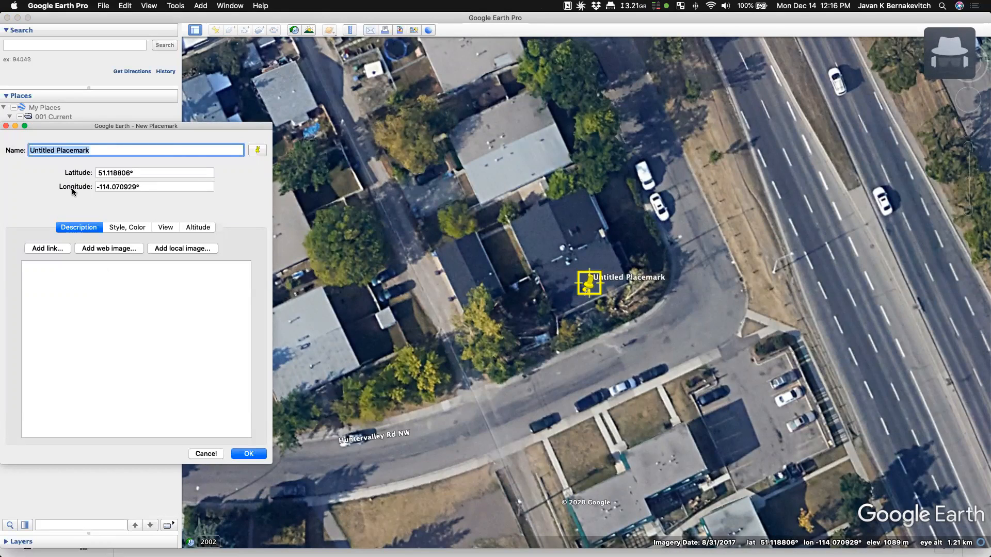
type("Bernakevitch Urban Oasis")
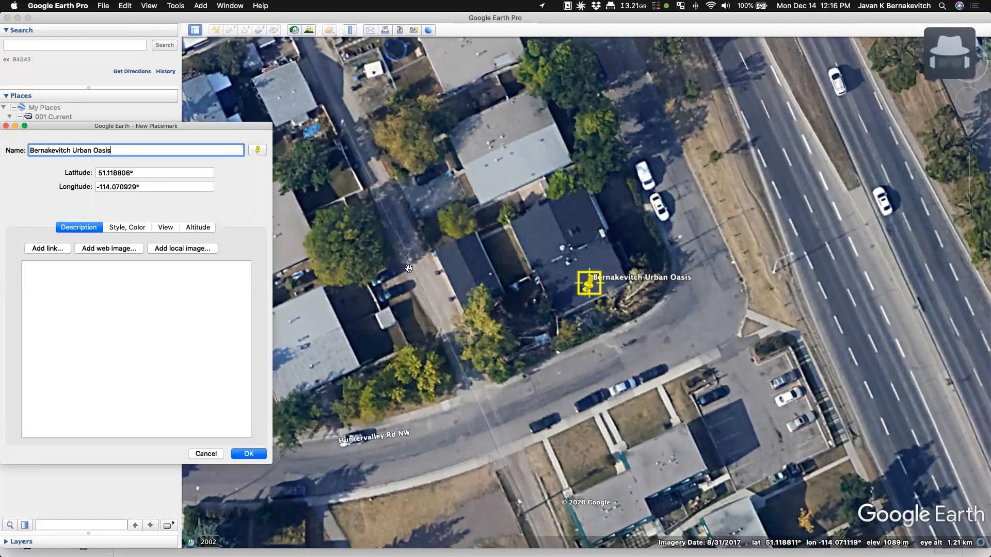
- Change the placemark icon to the red circle paddle and enlarge it to scale 3.0
left_click(257, 150)
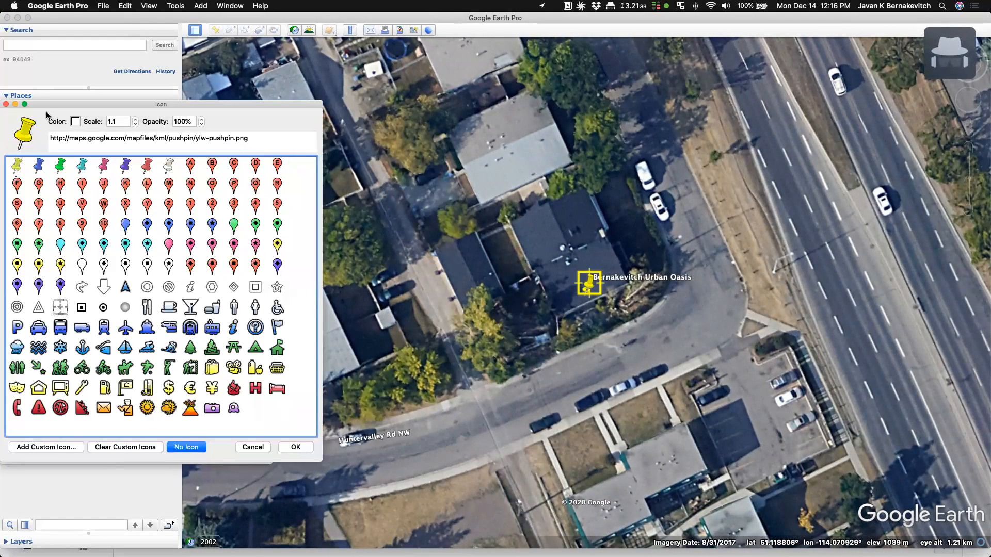
left_click(253, 448)
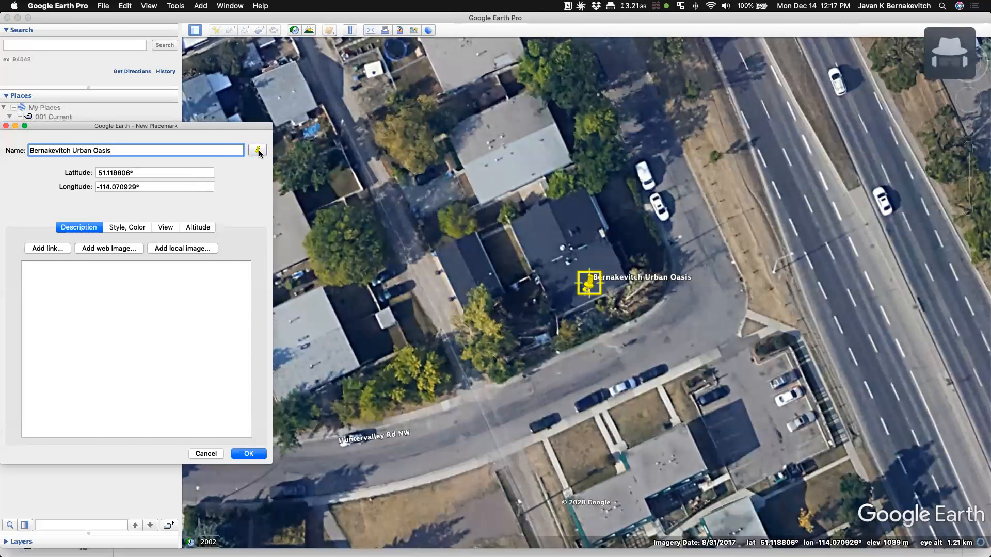
left_click(257, 150)
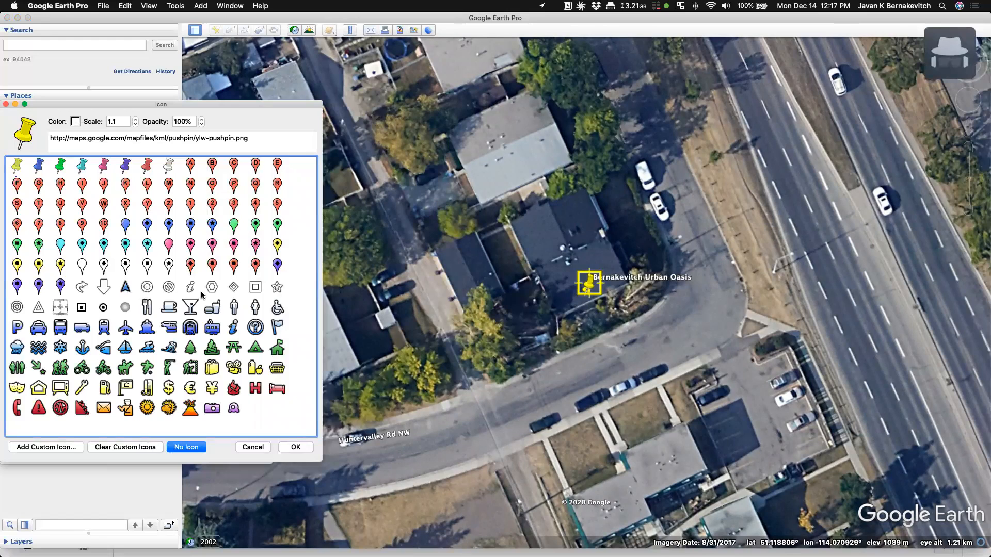
left_click(210, 266)
left_click(136, 119)
left_click(135, 119)
left_click(136, 119)
left_click(135, 119)
left_click(136, 120)
left_click(136, 119)
left_click(136, 119)
left_click(135, 119)
left_click(136, 119)
left_click(136, 119)
left_click(136, 119)
left_click(136, 119)
left_click(135, 119)
left_click(136, 119)
left_click(136, 119)
left_click(136, 119)
left_click(136, 119)
left_click(136, 119)
left_click(135, 120)
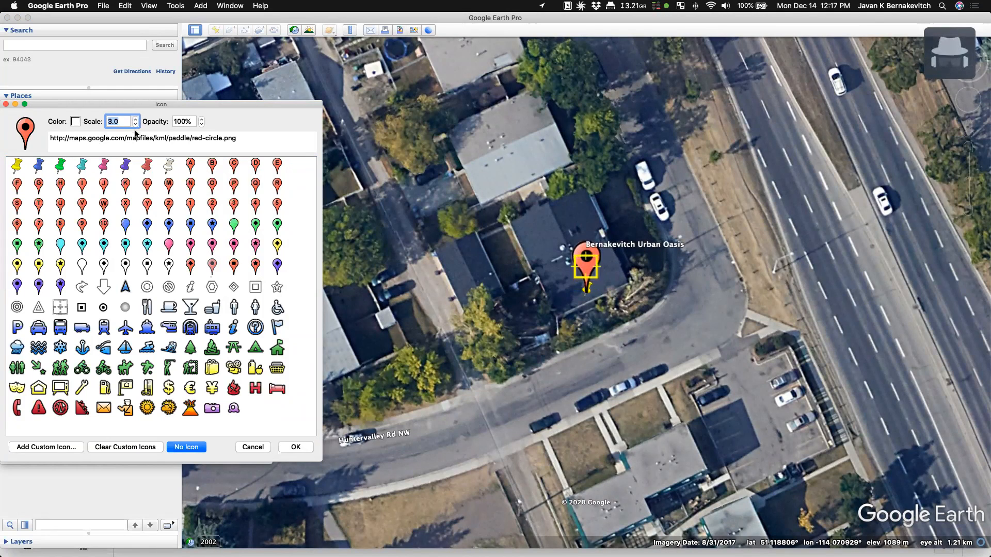
- Keep the icon colour unchanged, accept the red paddle icon and save the placemark
left_click(75, 123)
left_click(184, 543)
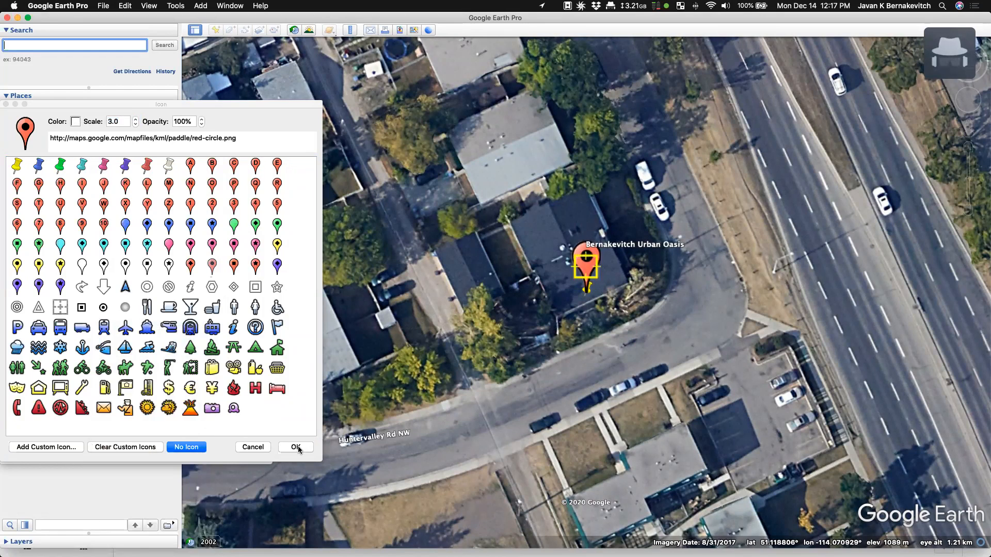
left_click(295, 447)
left_click(247, 456)
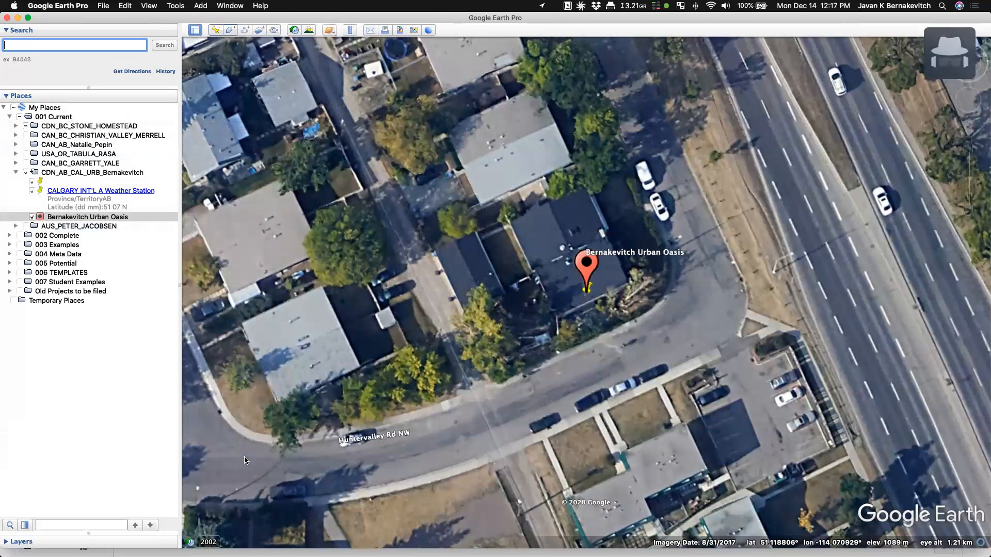
- Move the new placemark to the top of the Calgary folder and hide the yellow pin and weather station
left_click_drag(71, 221, 83, 180)
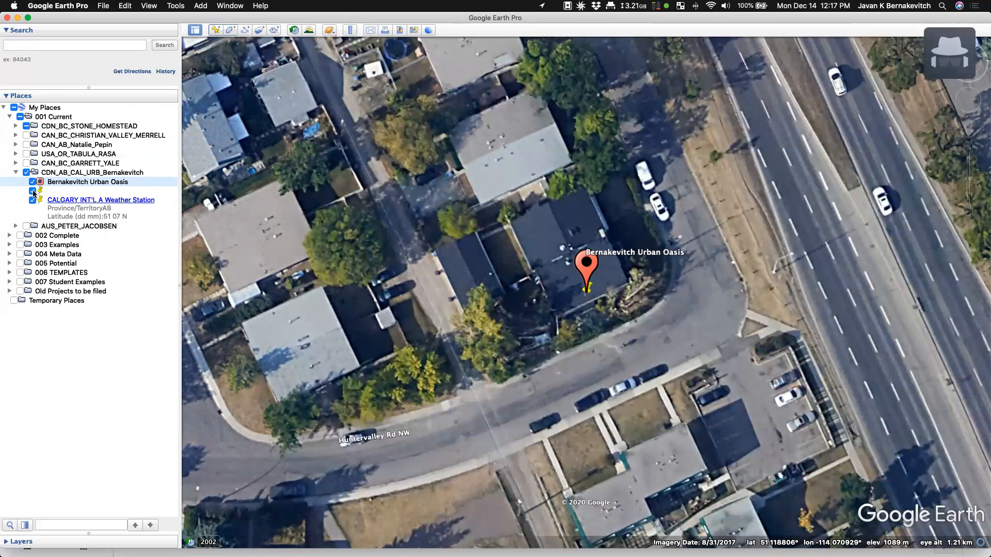
left_click(33, 192)
left_click(33, 192)
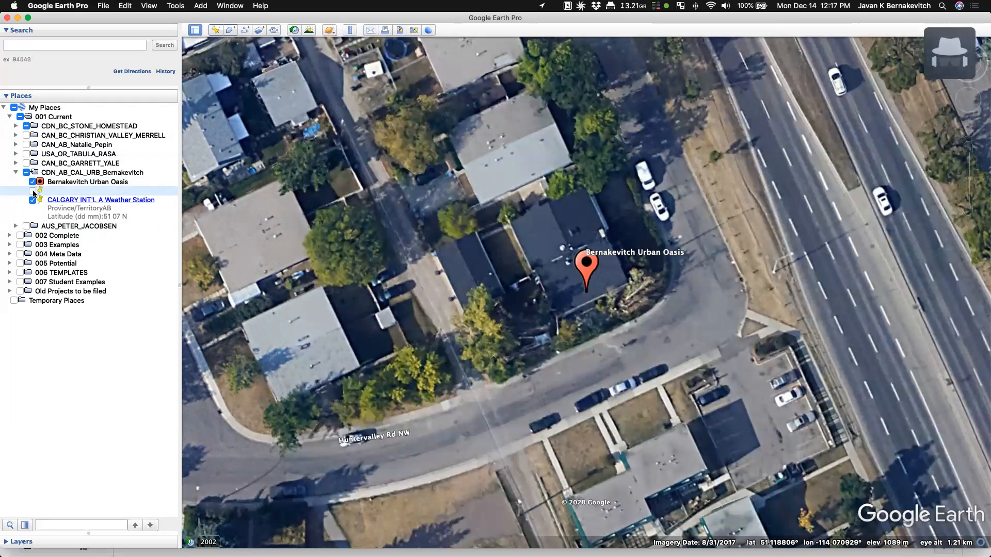
left_click(33, 201)
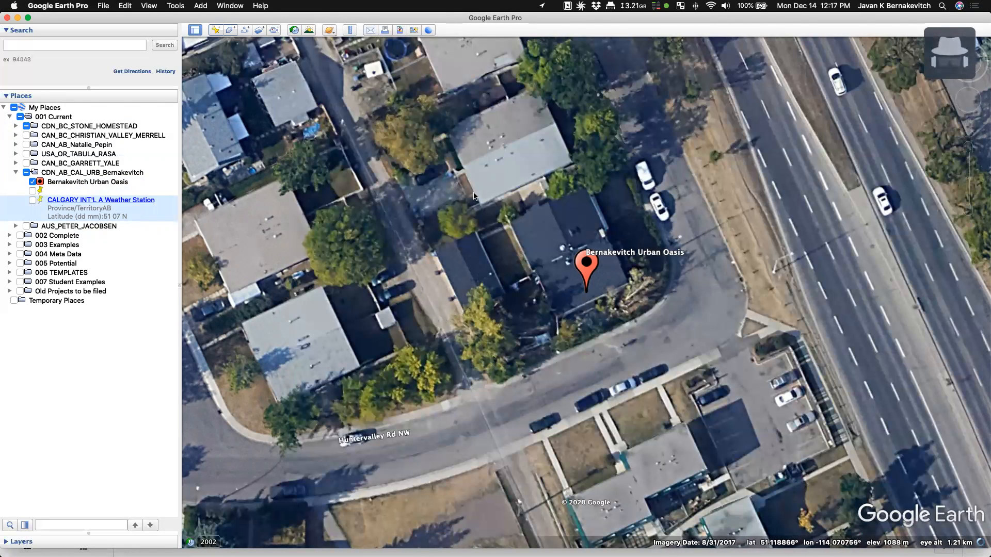
- Zoom in on the house and step its historical imagery back through 2020 into 2019
scroll(519, 272, "up", 3)
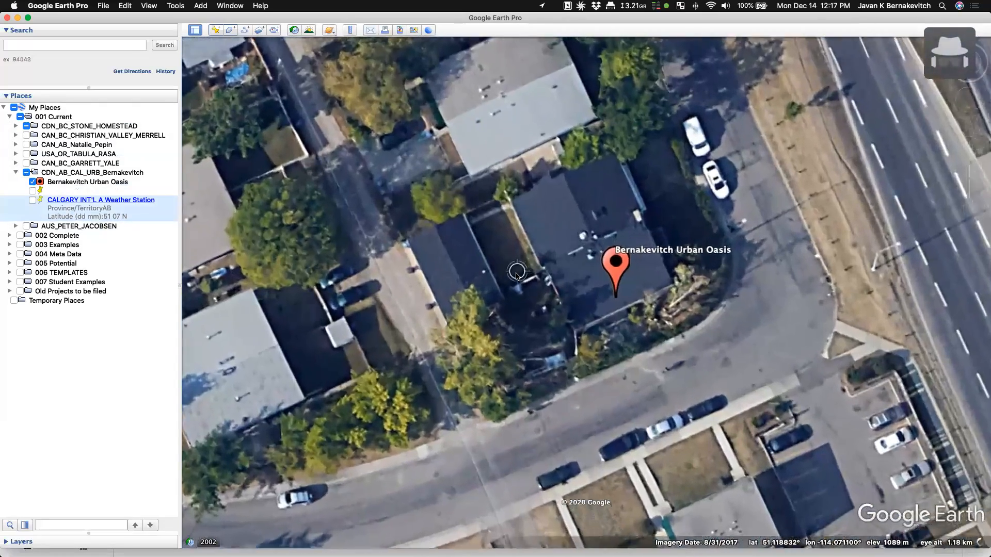
left_click_drag(550, 283, 474, 236)
scroll(462, 228, "up", 4)
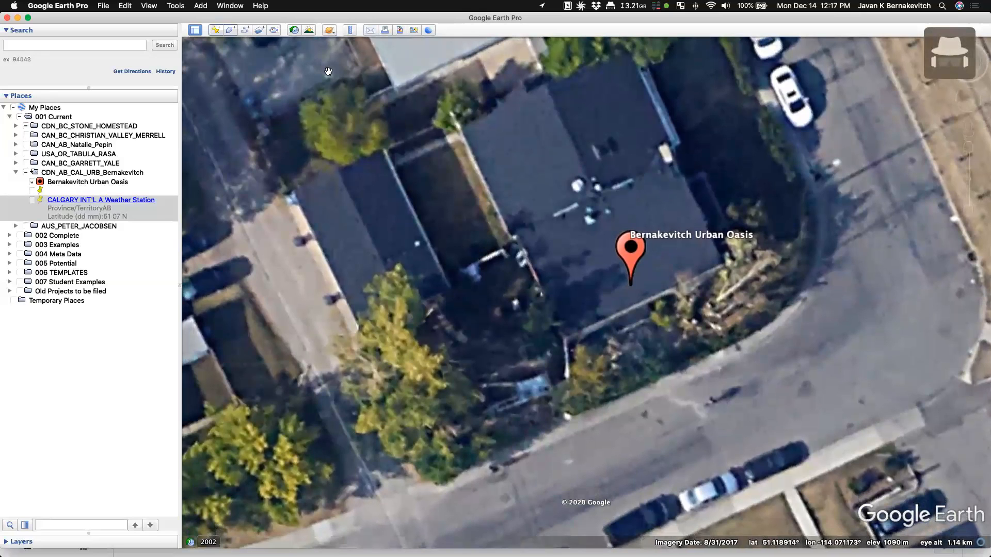
left_click(294, 31)
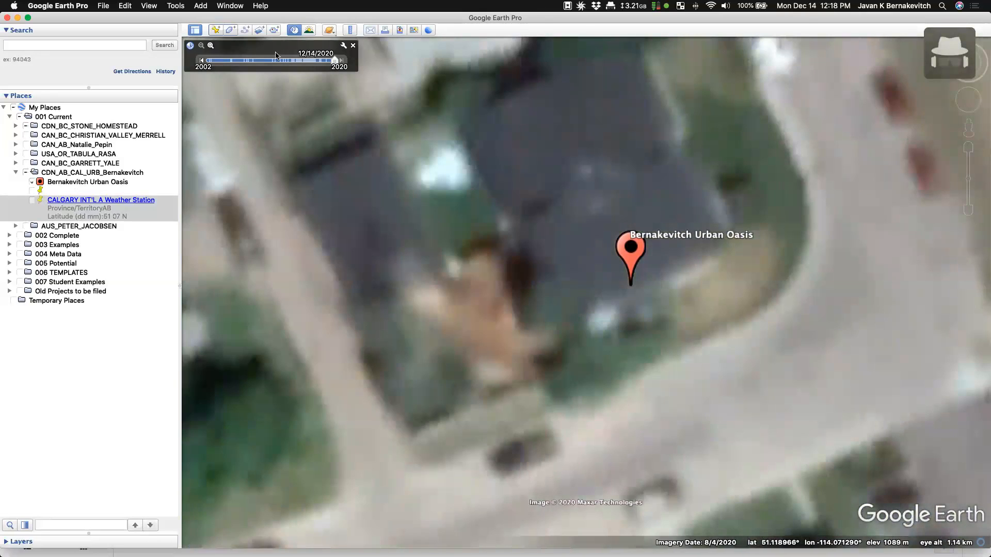
left_click(202, 61)
left_click(202, 61)
left_click(202, 61)
left_click(202, 61)
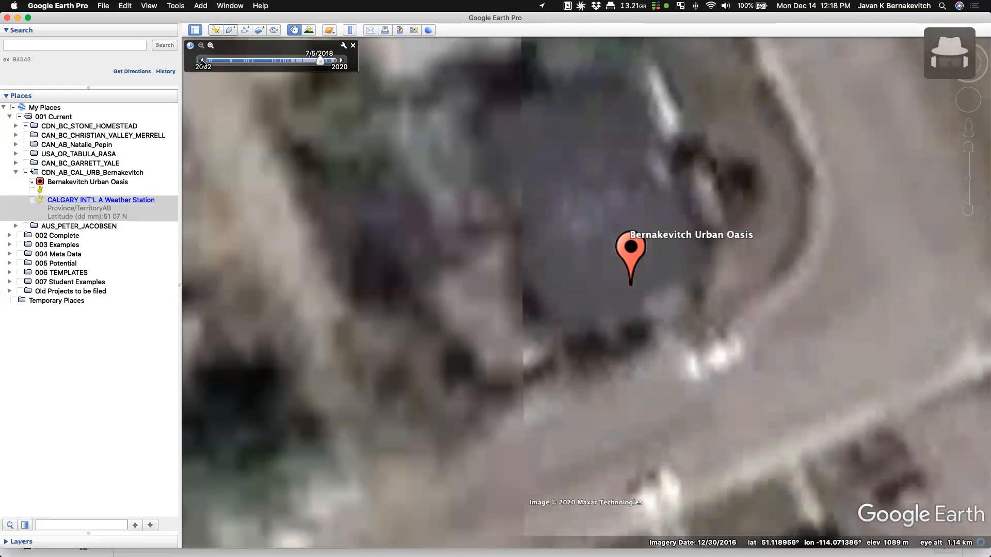
- Go back to the December 2017 and 10/2/2016 imagery, then return to current imagery
left_click(203, 61)
left_click_drag(317, 62, 309, 64)
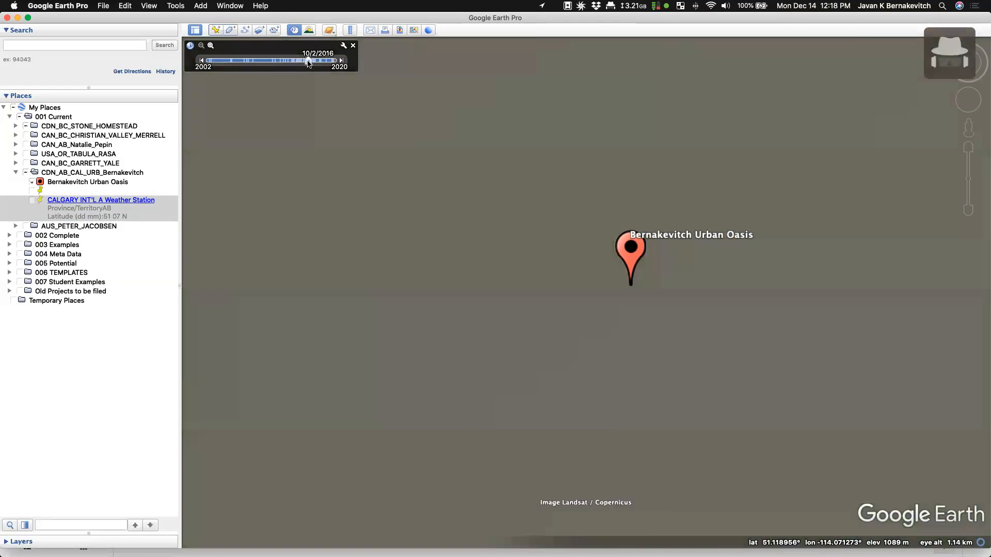
left_click(353, 46)
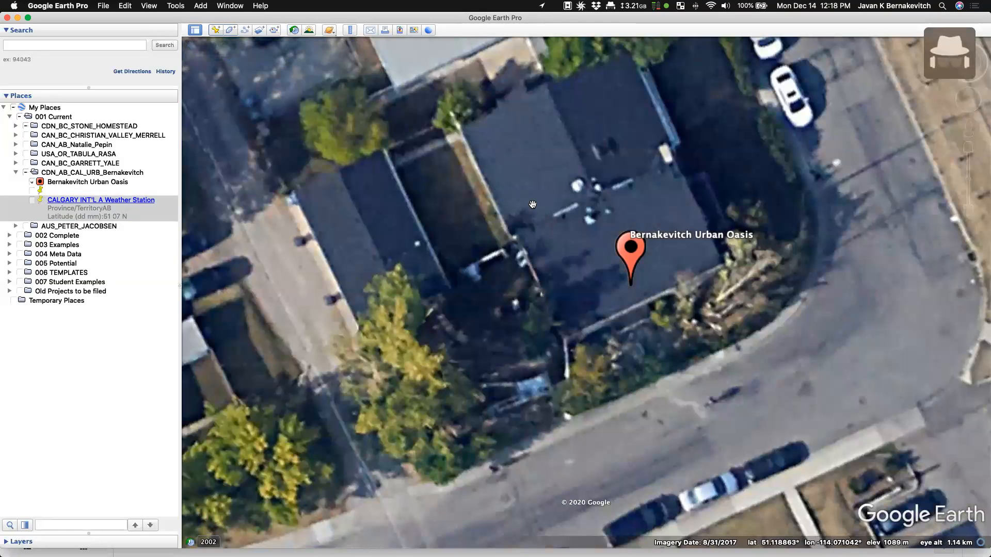
left_click(109, 174)
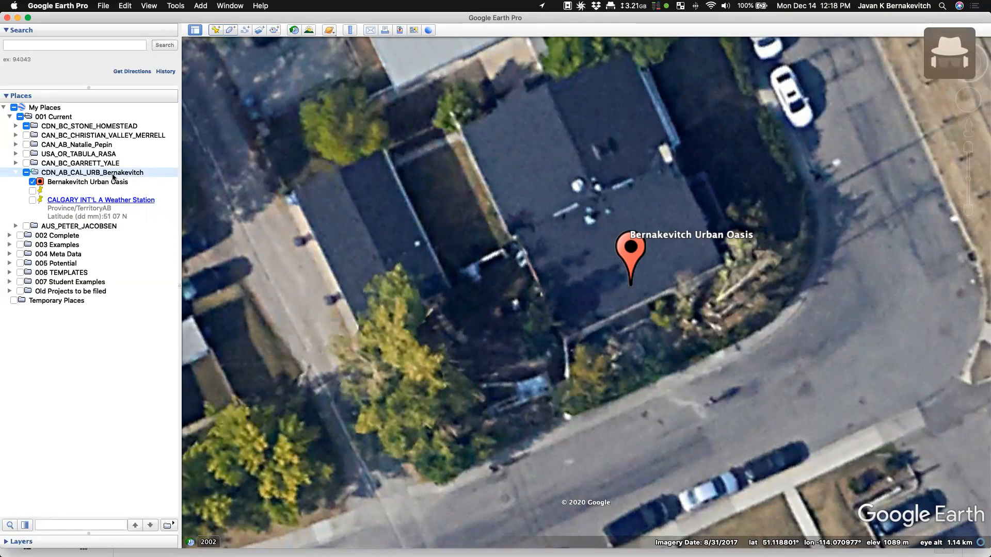
- Start a new polygon over the lot and delete its stray points
right_click(112, 177)
mouse_move(155, 181)
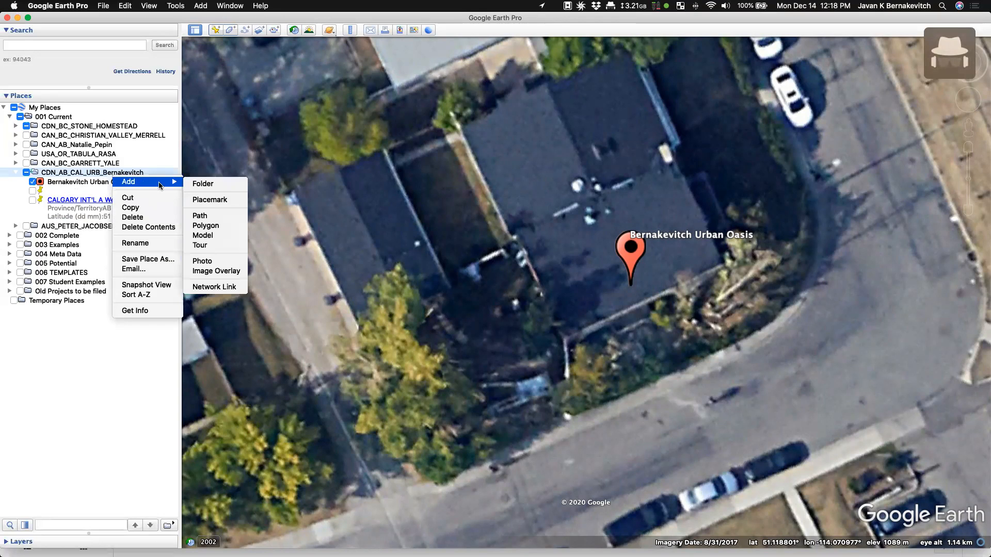
left_click(72, 192)
left_click(232, 31)
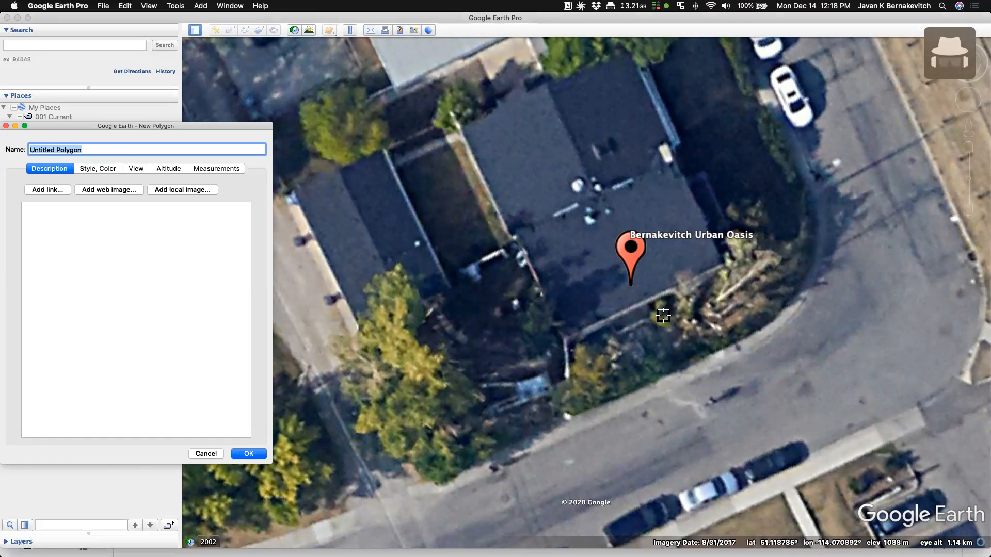
left_click_drag(466, 327, 592, 332)
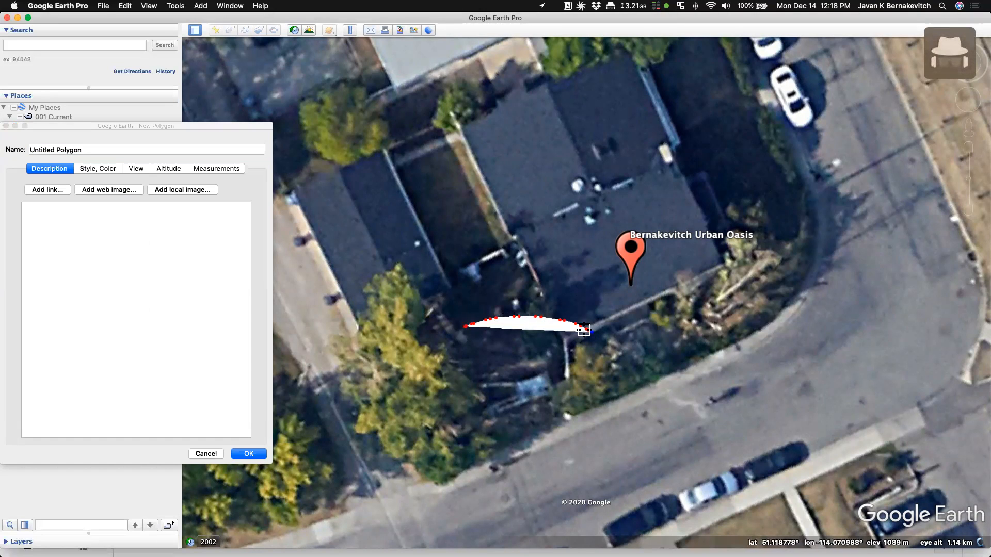
key("BackSpace")
key("BackSpace")
key("BackSpace")
key("BackSpace")
key("BackSpace")
key("BackSpace")
key("BackSpace")
key("BackSpace")
key("BackSpace")
key("BackSpace")
key("BackSpace")
key("BackSpace")
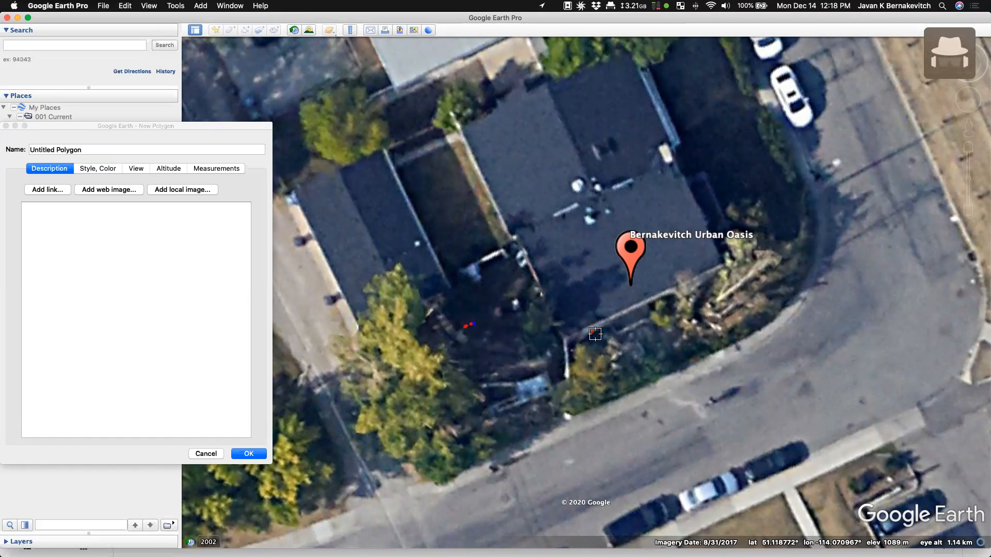
key("BackSpace")
scroll(593, 336, "down", 3)
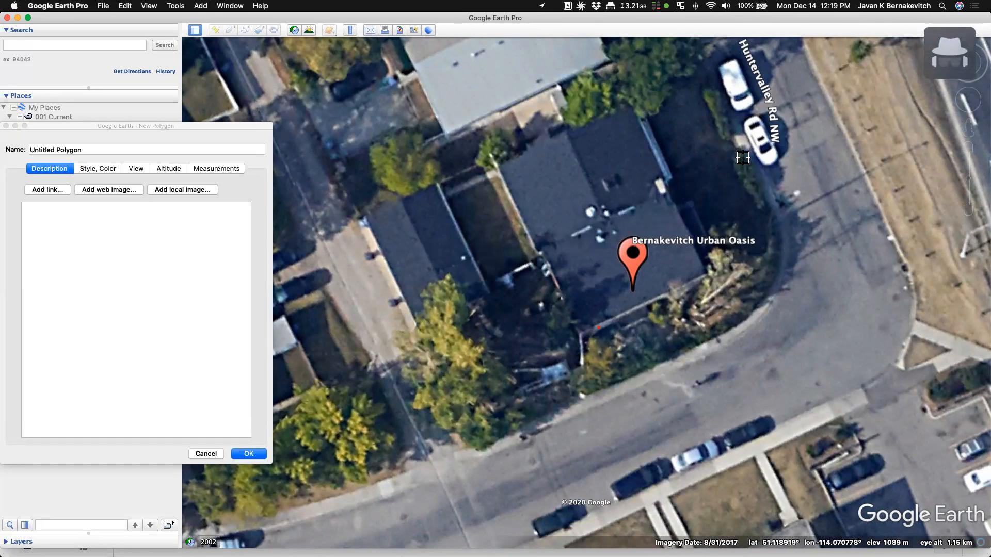
- Place the lot's top-right, inner notch, left and bottom corners, then adjust the notch and bottom corners
left_click(743, 156)
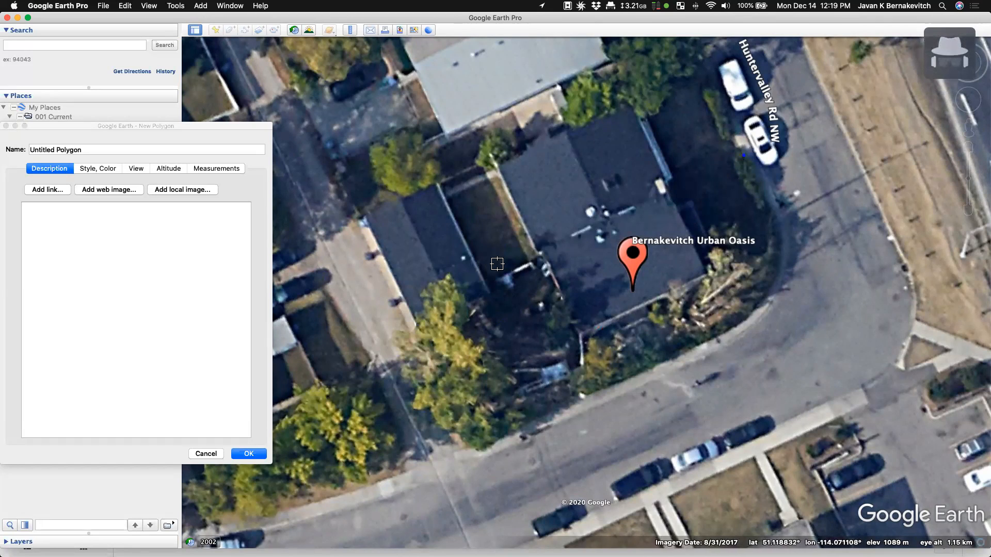
left_click(486, 282)
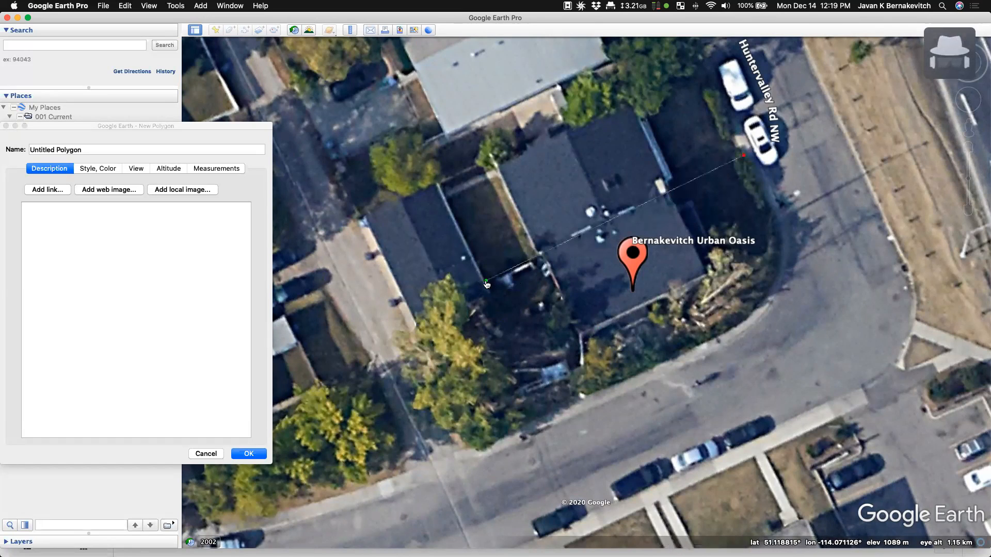
left_click(459, 235)
left_click(388, 270)
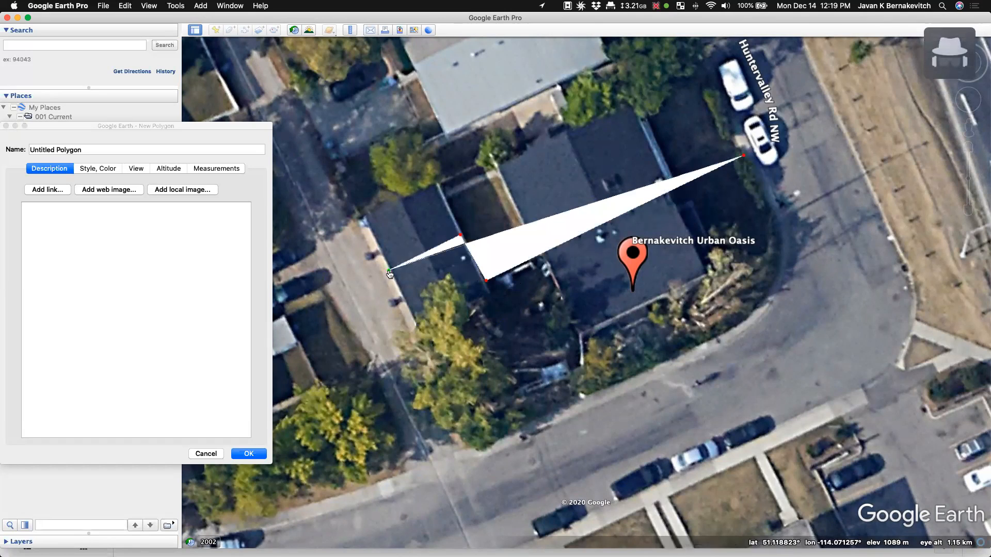
left_click(471, 447)
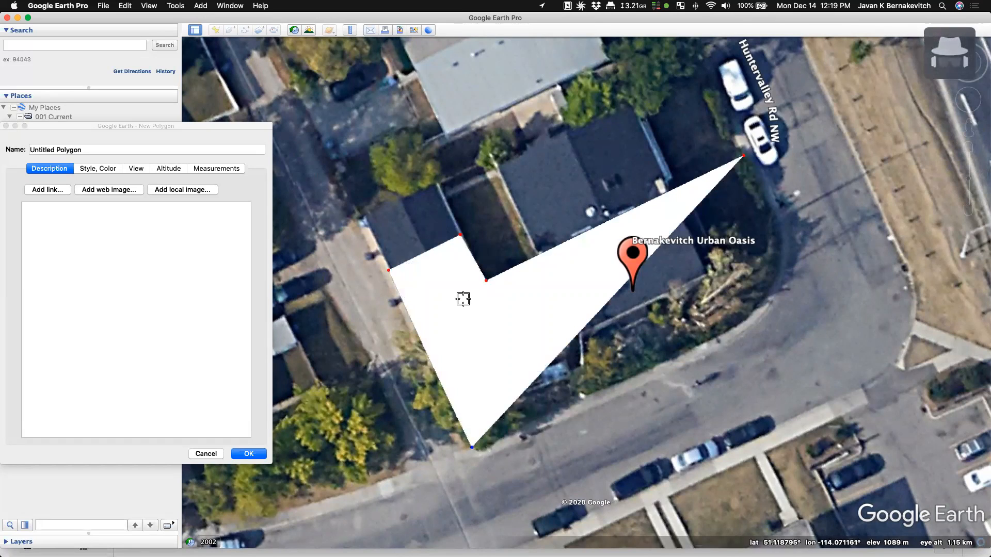
left_click(461, 237)
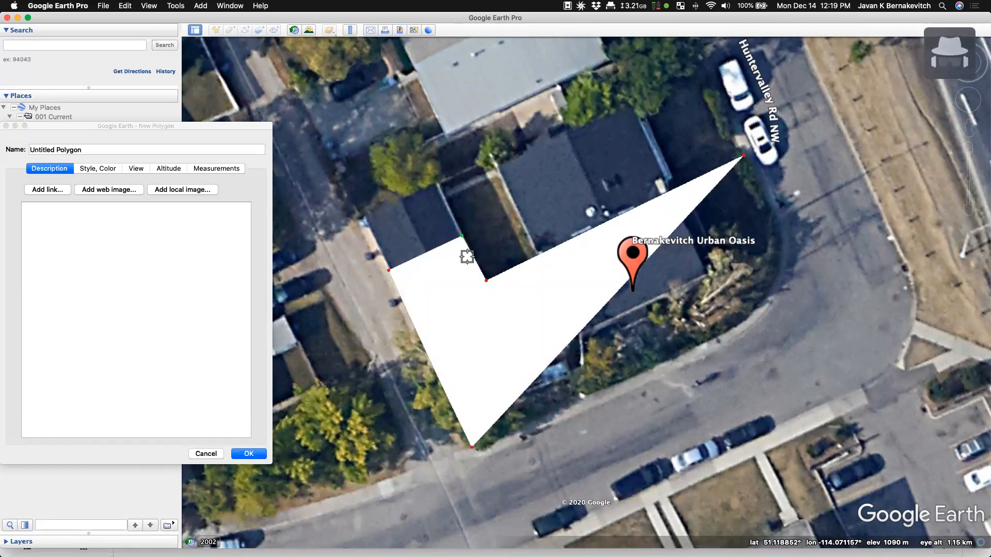
left_click(486, 282)
mouse_move(485, 290)
left_mouse_down()
mouse_move(490, 308)
mouse_move(487, 287)
left_mouse_up()
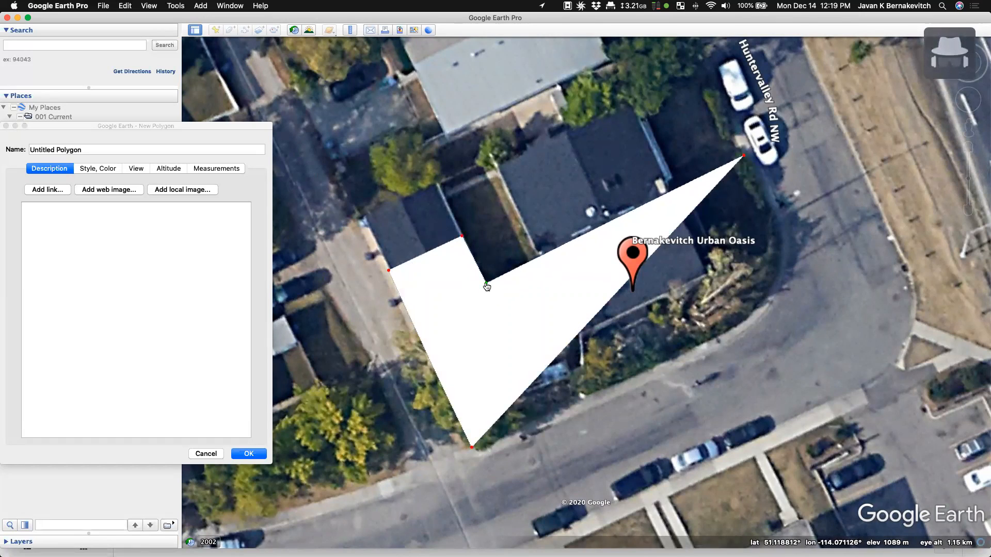
left_click_drag(472, 448, 475, 454)
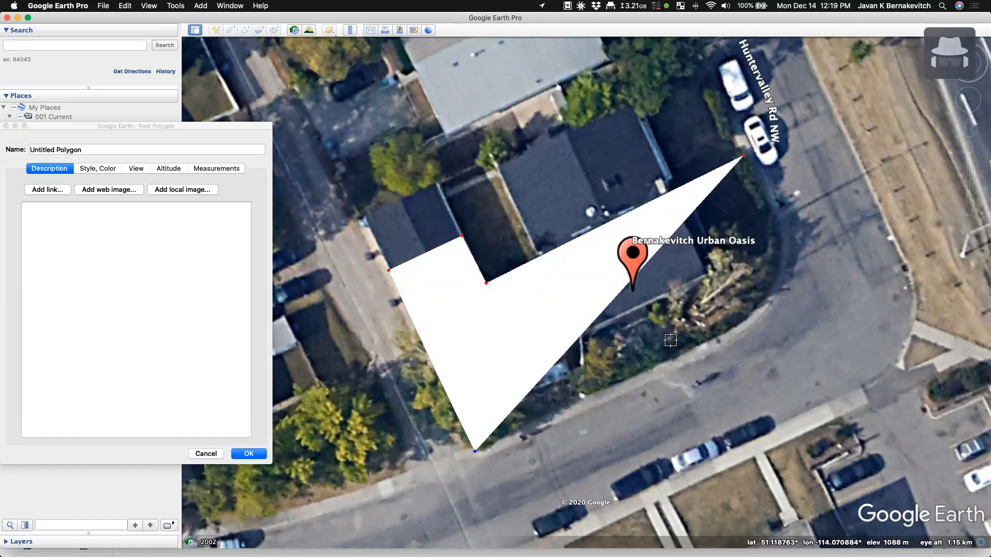
- Add corners along the curved street edge and up the right side to close the outline
left_click(731, 331)
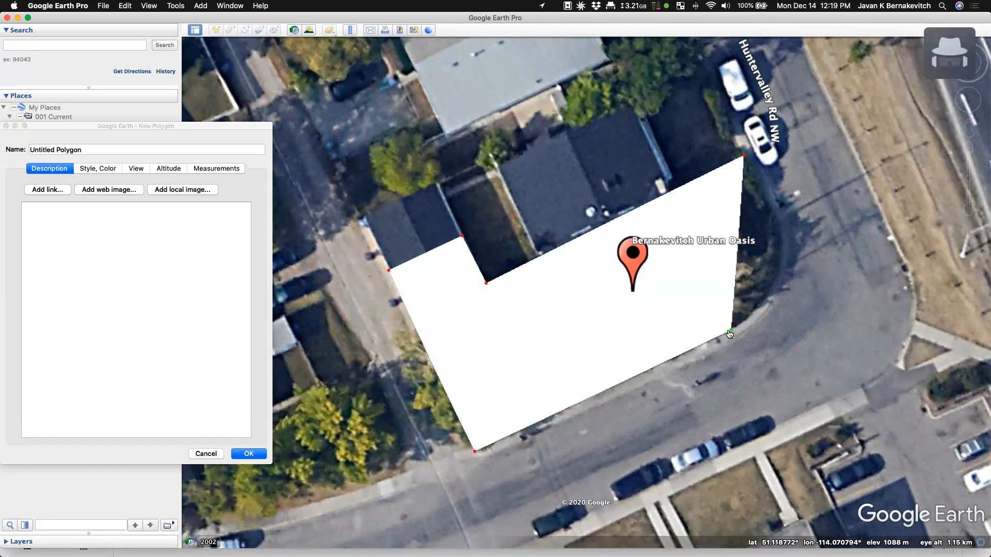
left_click(749, 316)
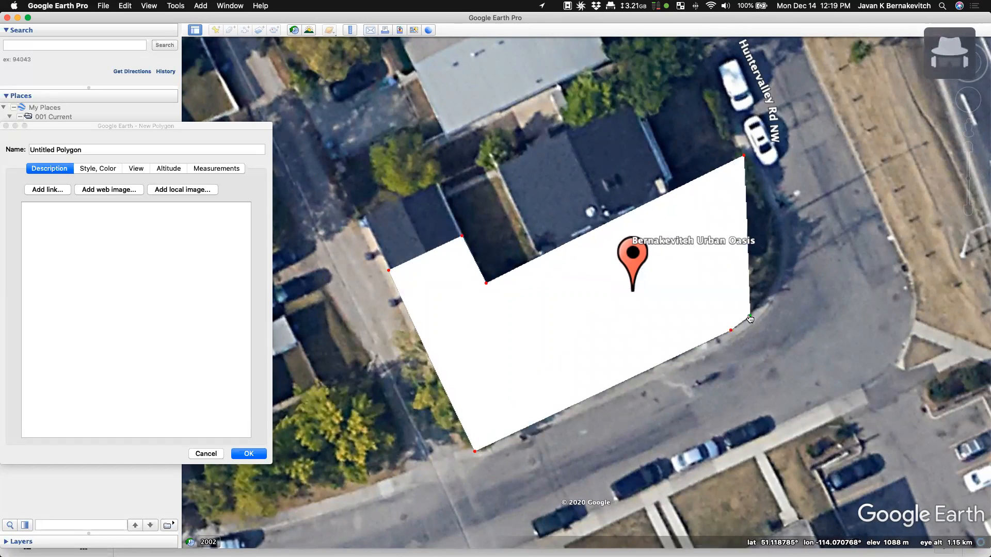
left_click(767, 294)
left_click(779, 271)
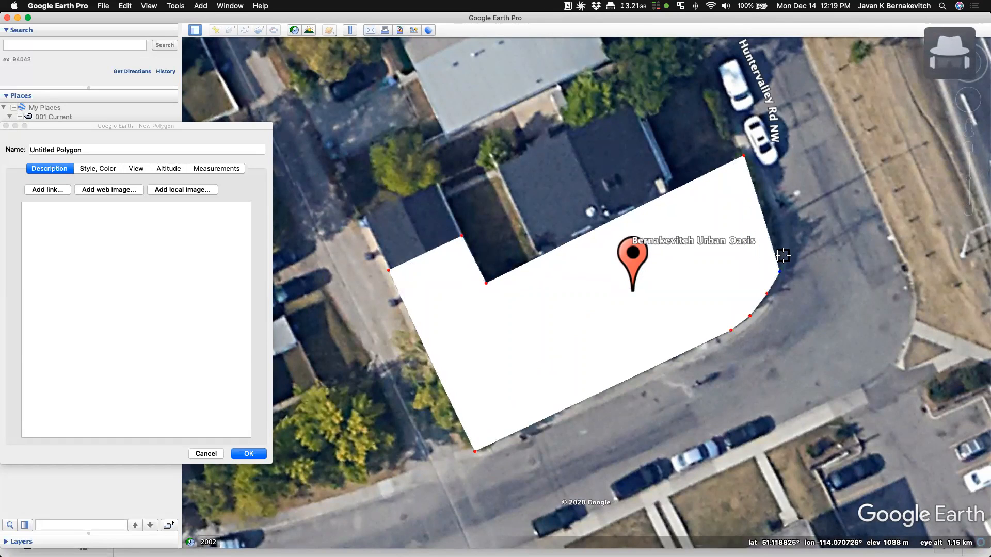
left_click(782, 245)
left_click(781, 226)
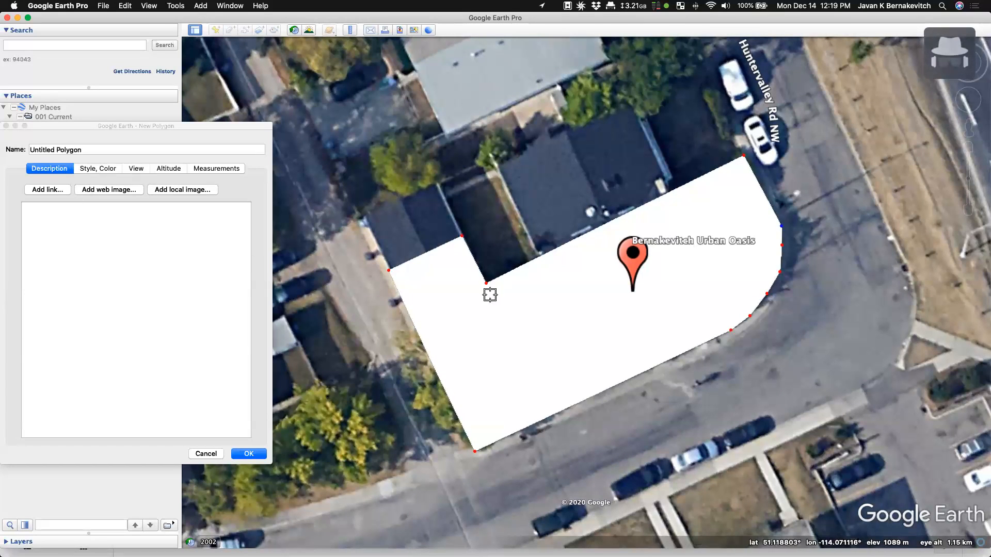
left_click(101, 172)
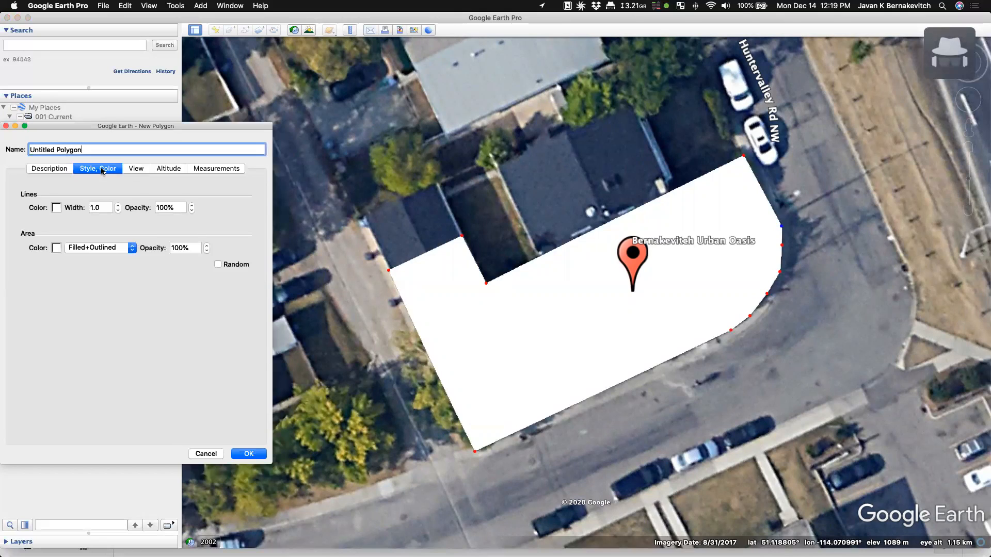
- Style the polygon as an unfilled Maraschino red outline with width 3.0
left_click(56, 209)
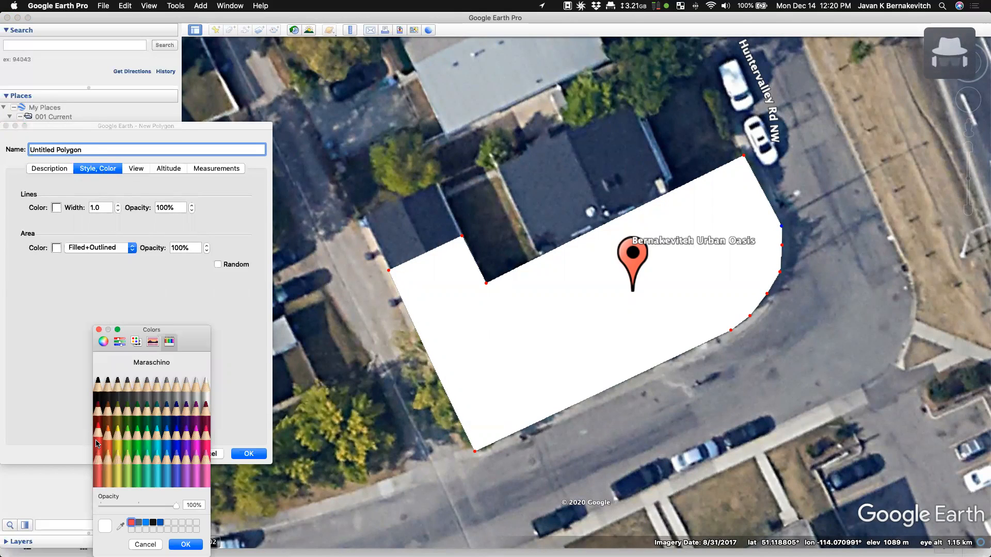
left_click(101, 443)
left_click(184, 544)
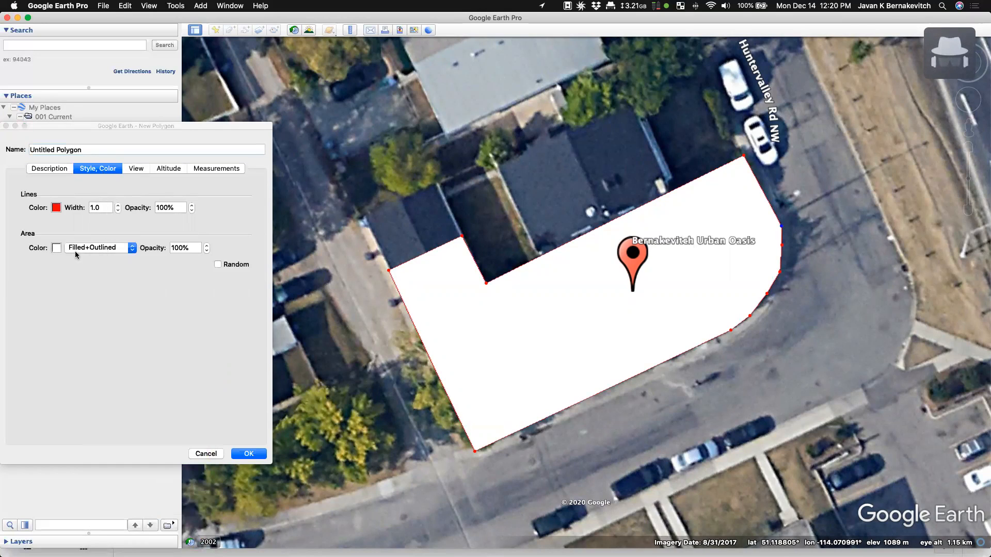
left_click(107, 249)
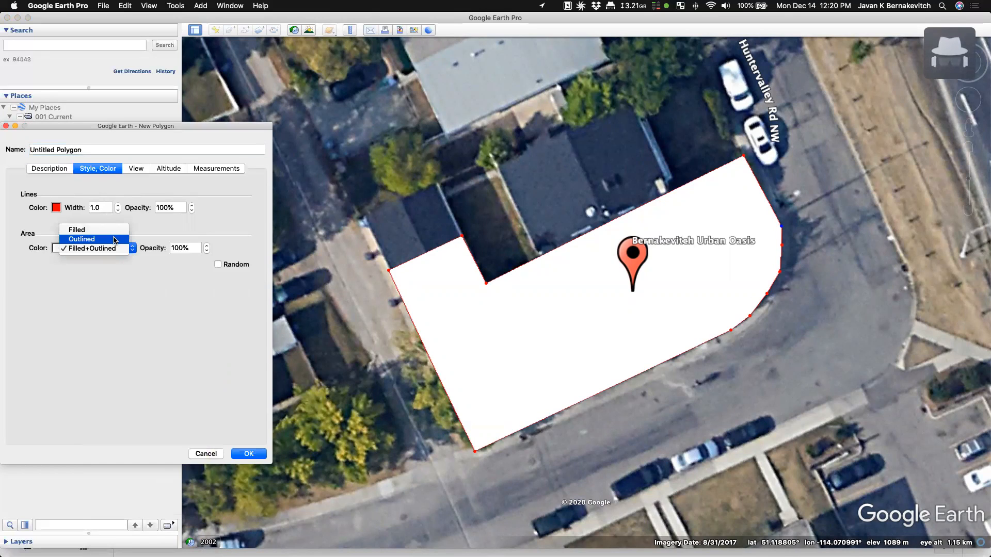
left_click(114, 240)
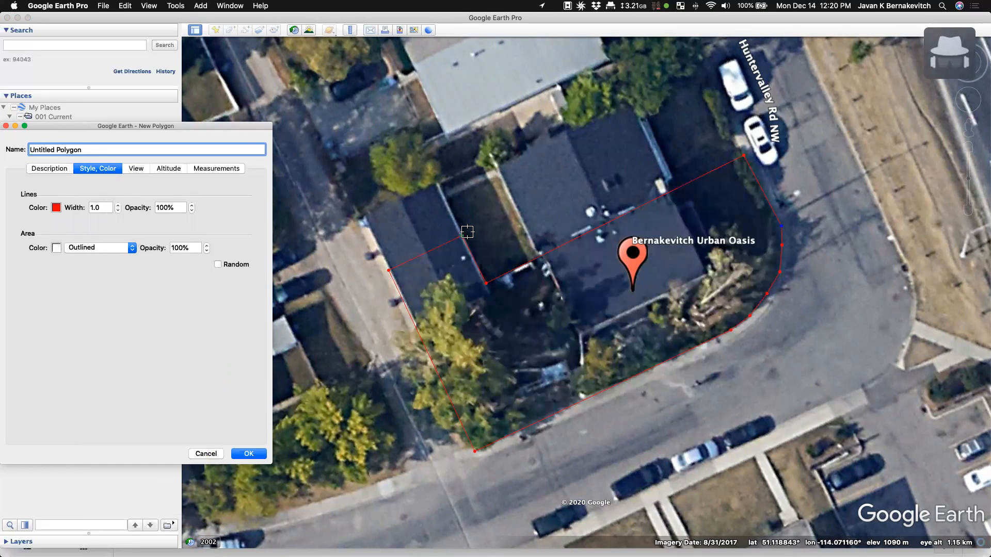
left_click(464, 238)
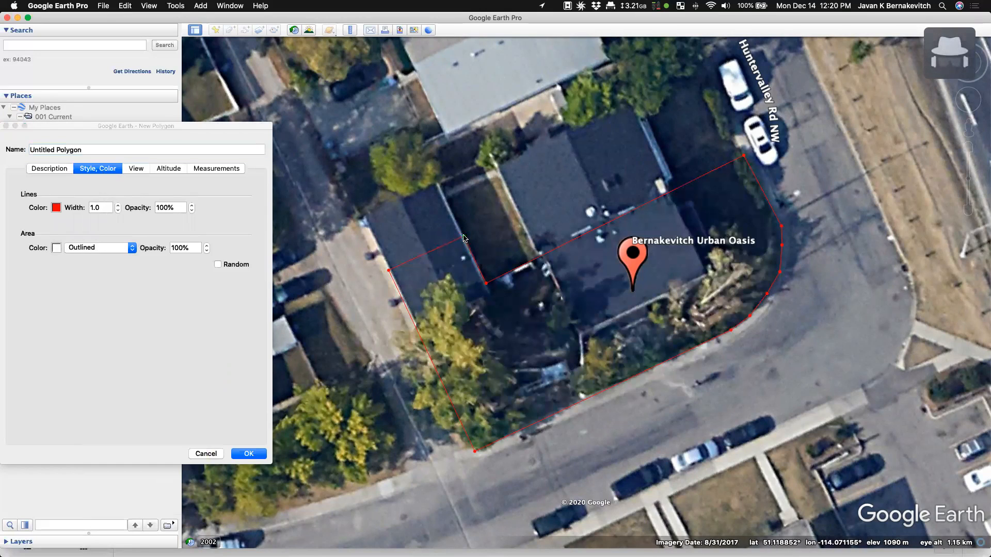
left_click(118, 206)
left_click(119, 205)
left_click(119, 205)
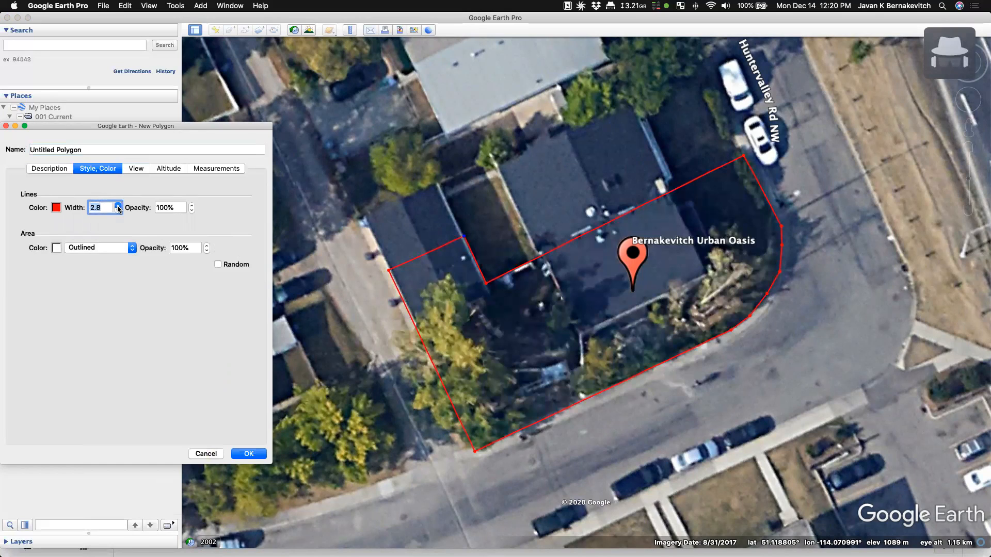
left_click(118, 206)
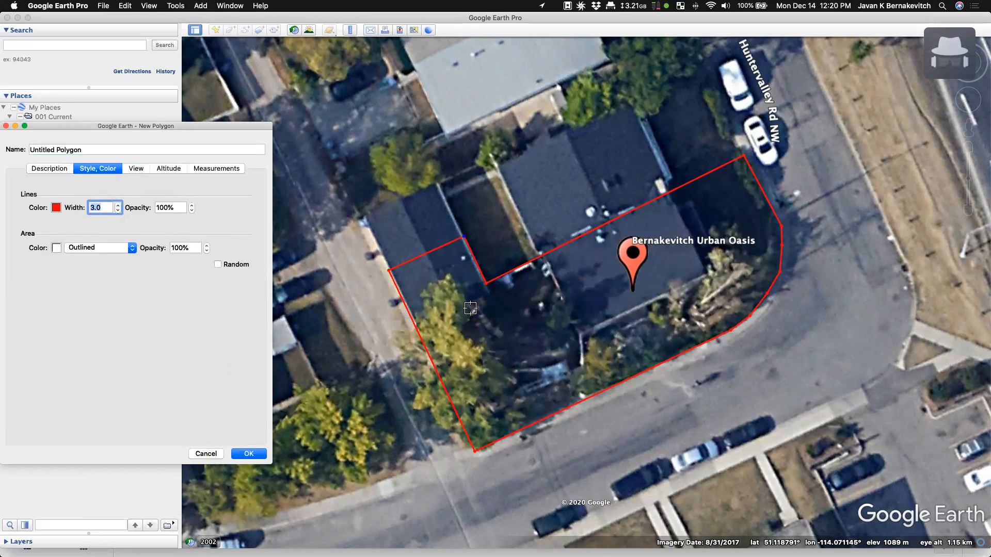
- Fine-tune the inner notch, top-right and upper-left notch corners of the lot outline
left_click(389, 272)
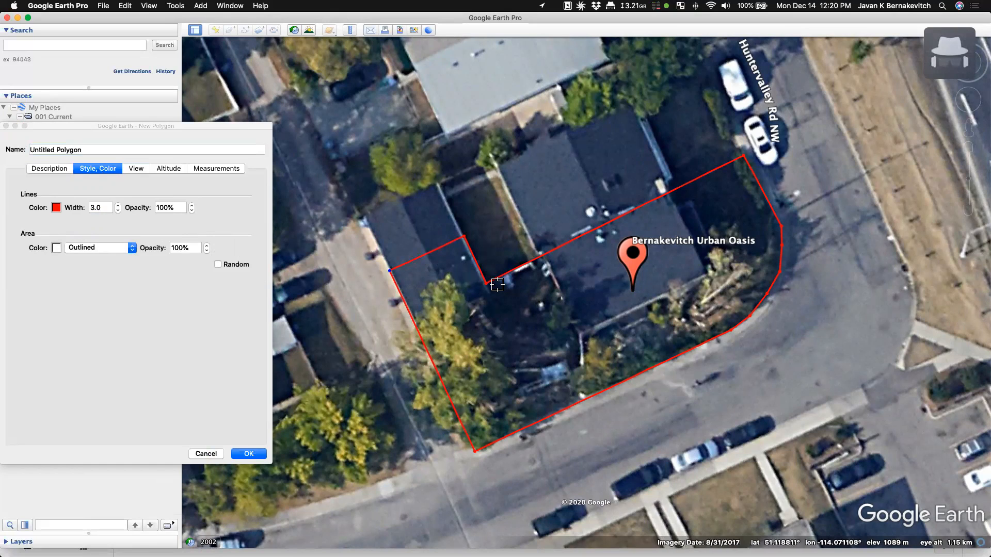
left_click_drag(488, 284, 483, 278)
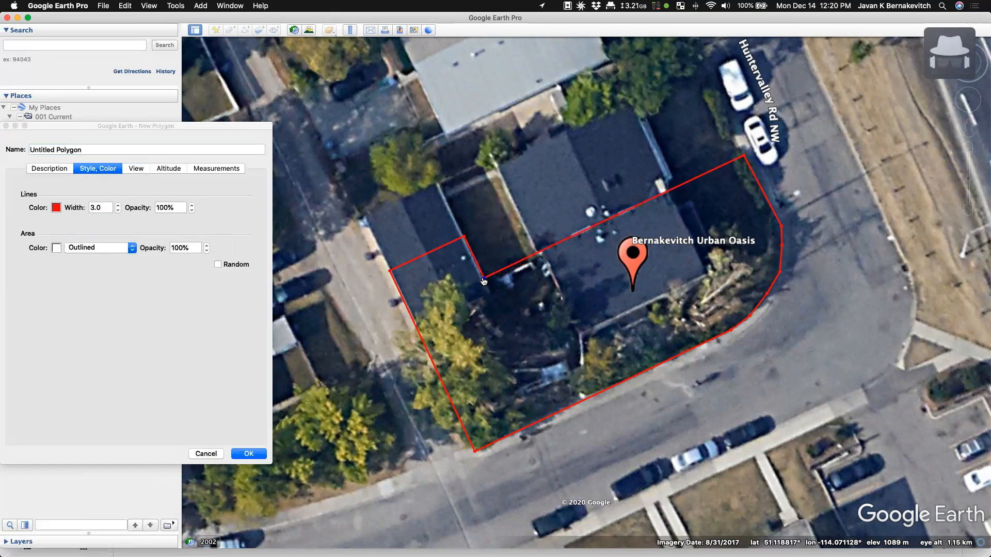
left_click_drag(742, 153, 743, 157)
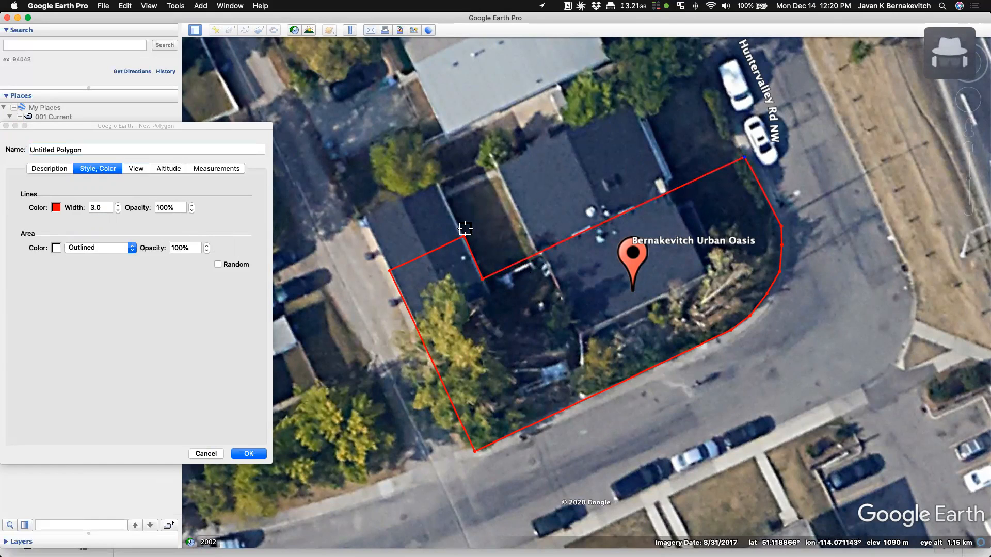
left_click_drag(464, 237, 464, 239)
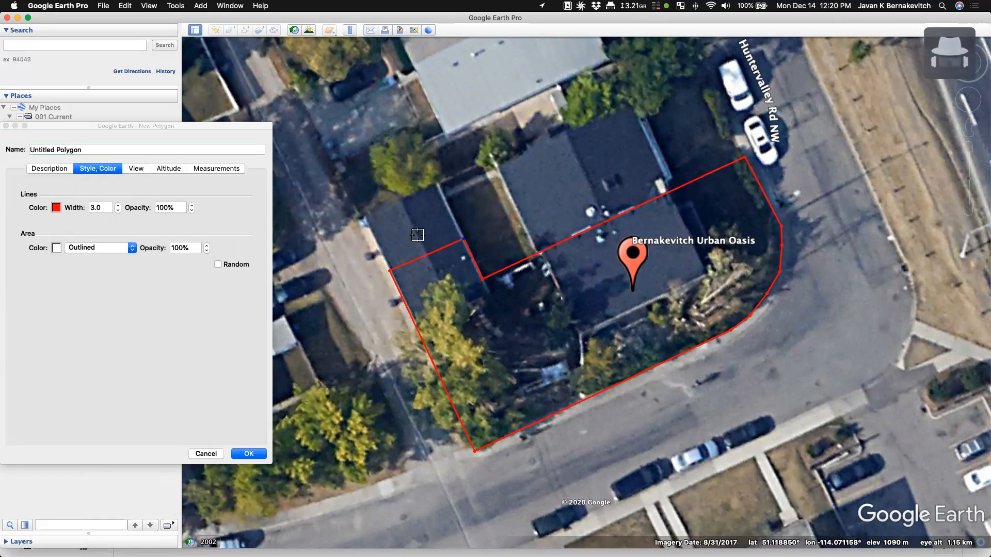
left_click(60, 151)
- Name the polygon 'Property Boundary', save it, and move it beneath the site placemark
type("Pero")
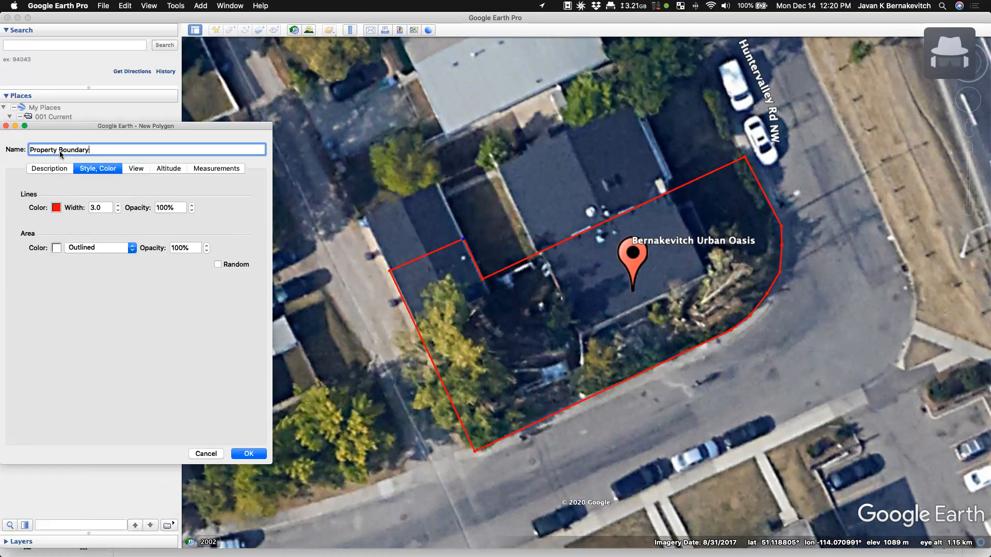
left_click(247, 454)
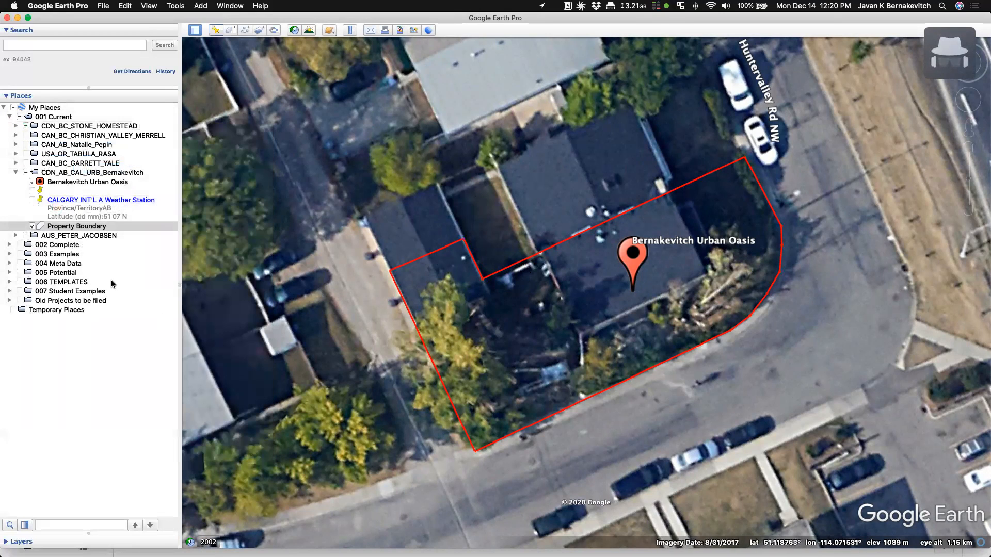
left_click_drag(59, 230, 55, 185)
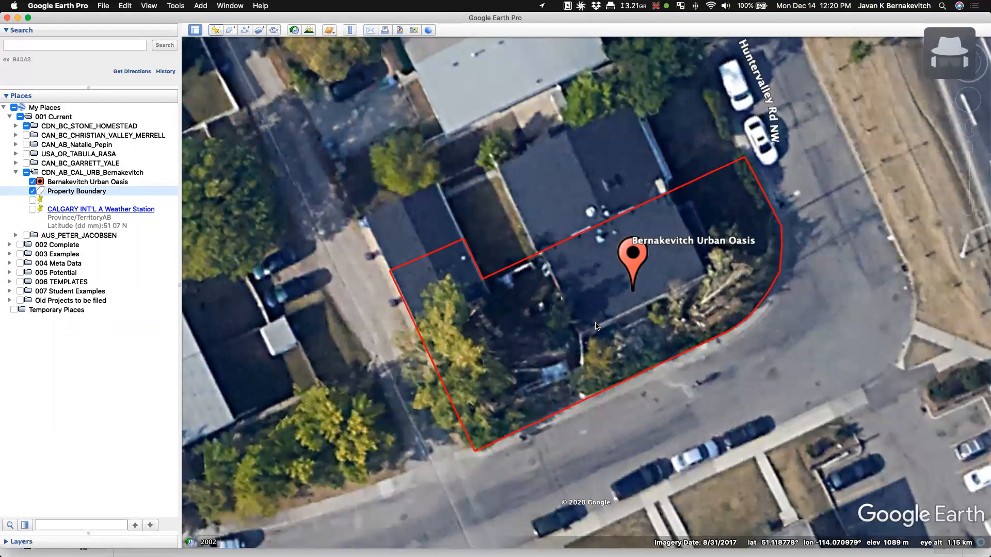
scroll(596, 326, "down", 10)
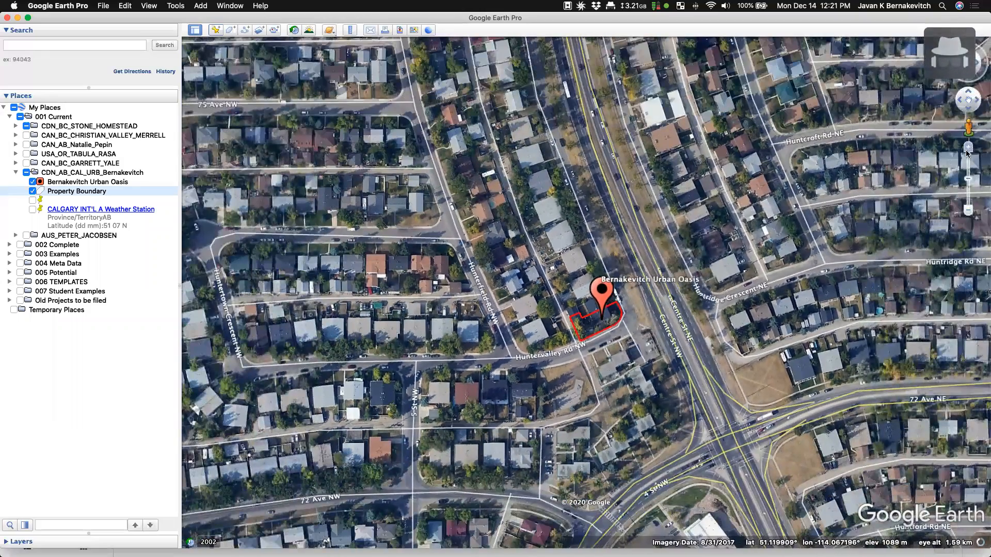
- Zoom out to the whole globe framed on North America and screenshot it
left_click_drag(969, 180, 969, 276)
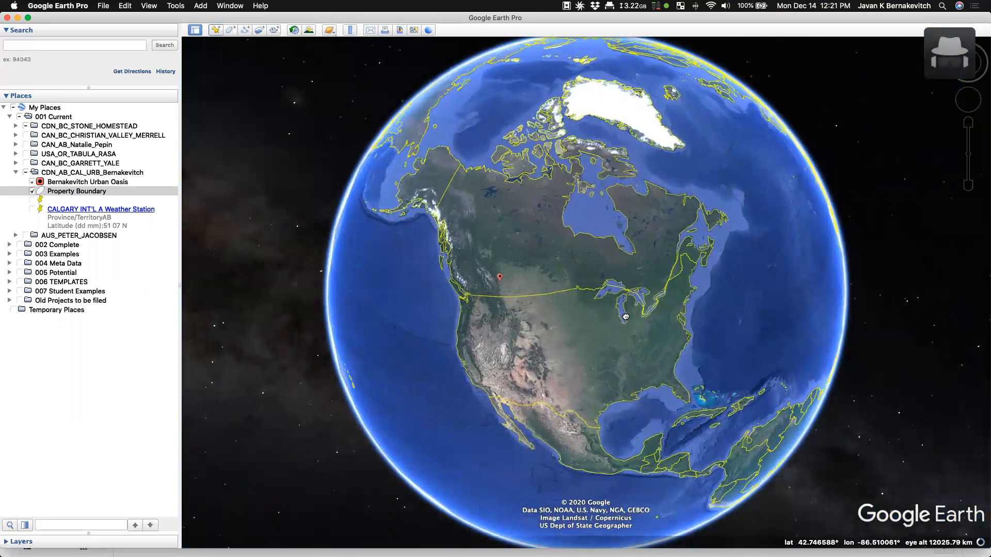
left_click_drag(625, 316, 627, 311)
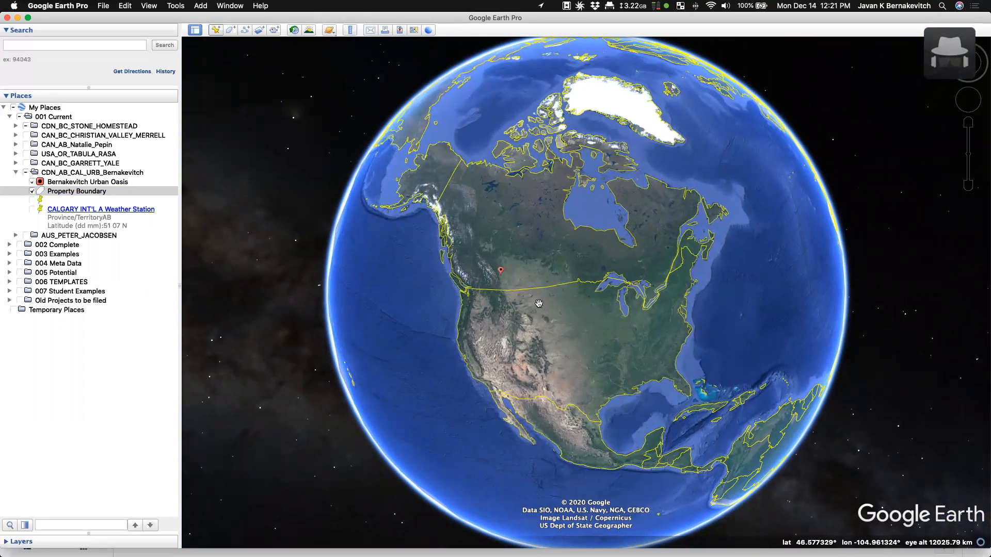
scroll(539, 304, "down", 3)
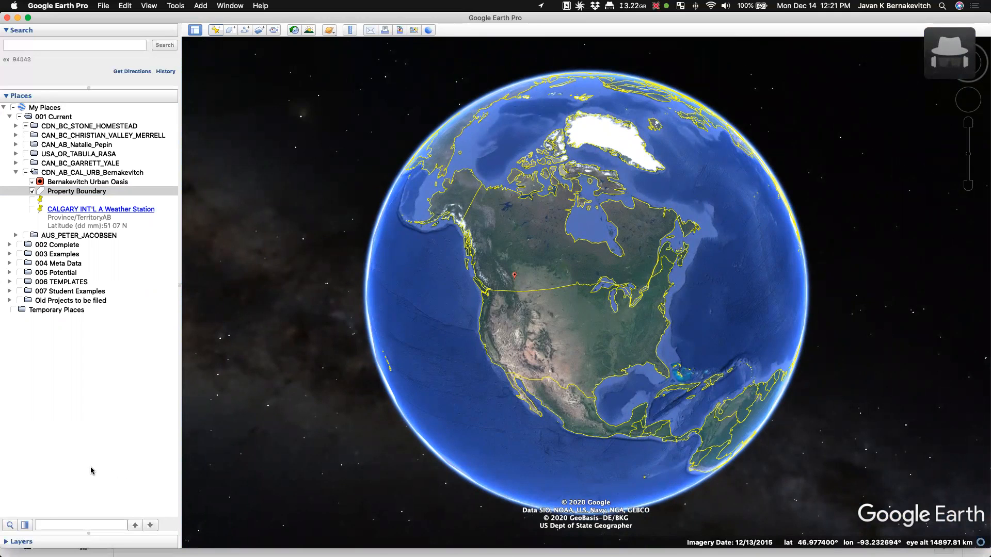
mouse_move(343, 49)
left_mouse_down()
mouse_move(830, 520)
mouse_move(869, 541)
mouse_move(840, 537)
left_mouse_up()
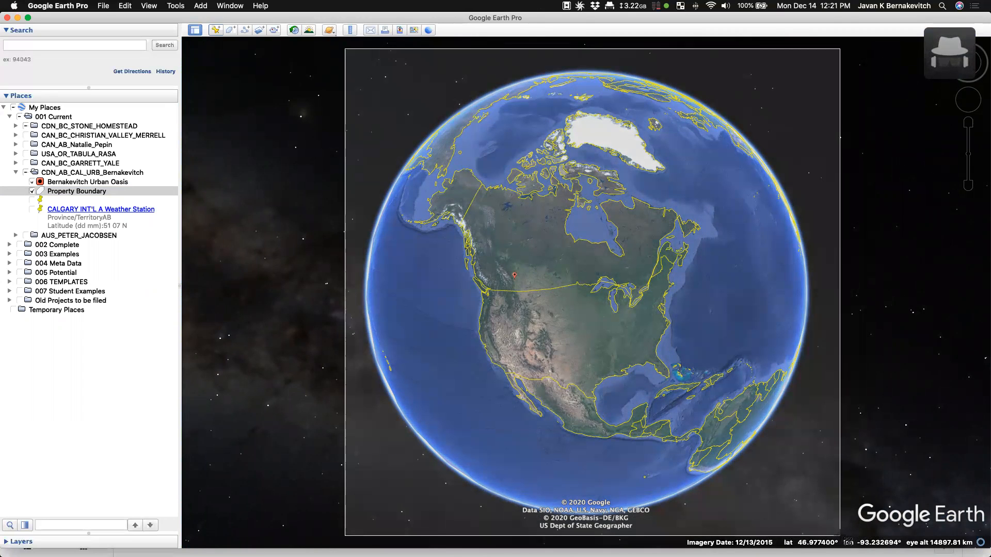
left_click_drag(841, 536, 840, 536)
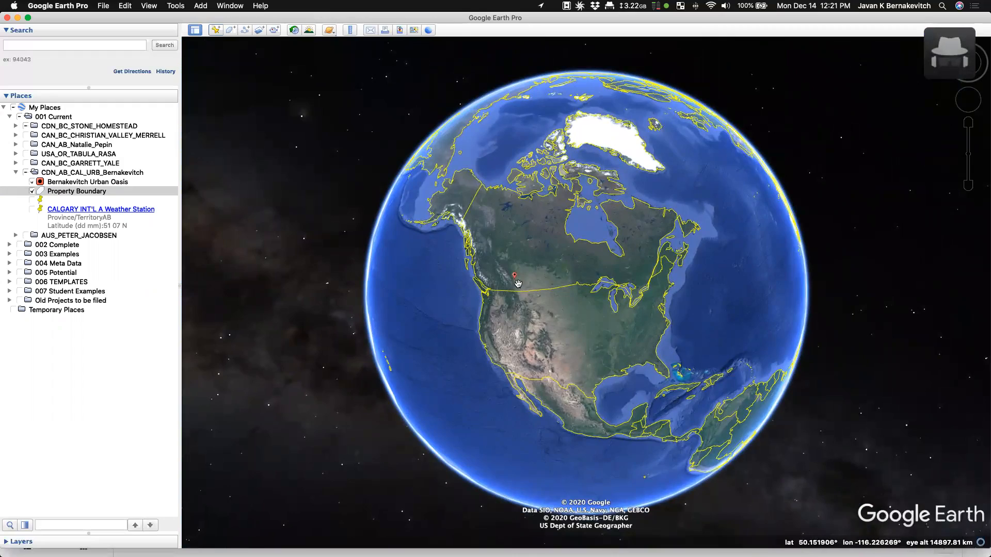
scroll(518, 282, "up", 5)
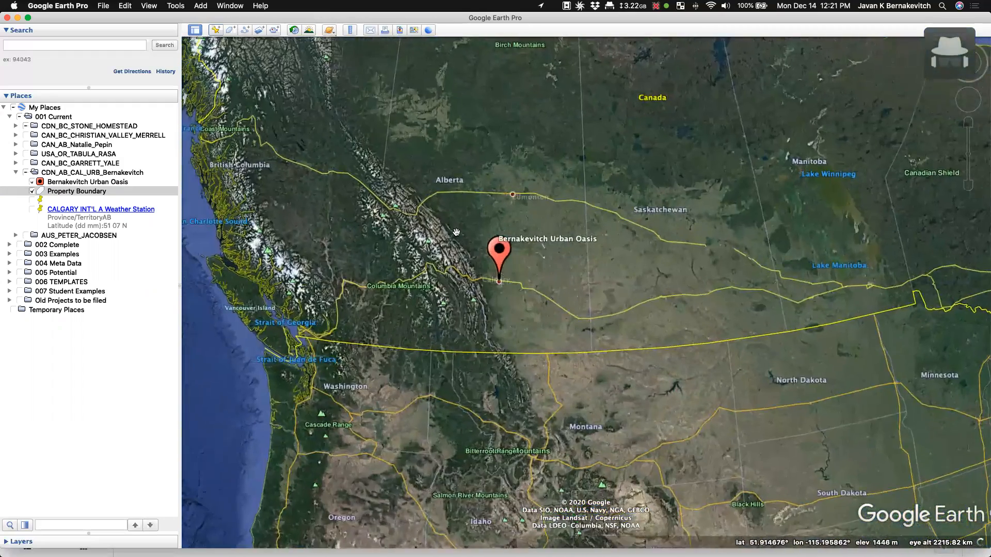
- Screenshot the western Canada map, then zoom in toward the Calgary property
left_click_drag(456, 232, 537, 345)
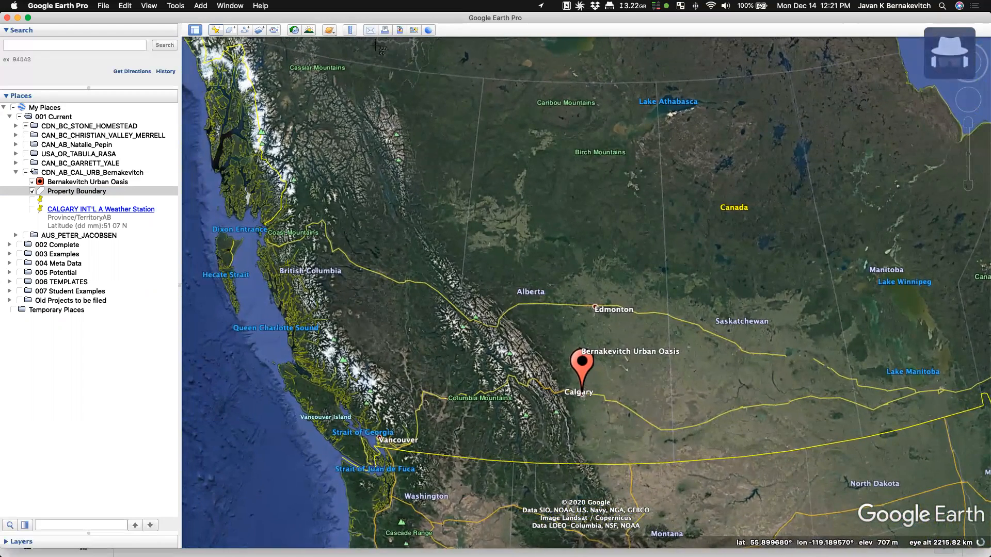
left_click_drag(359, 46, 743, 535)
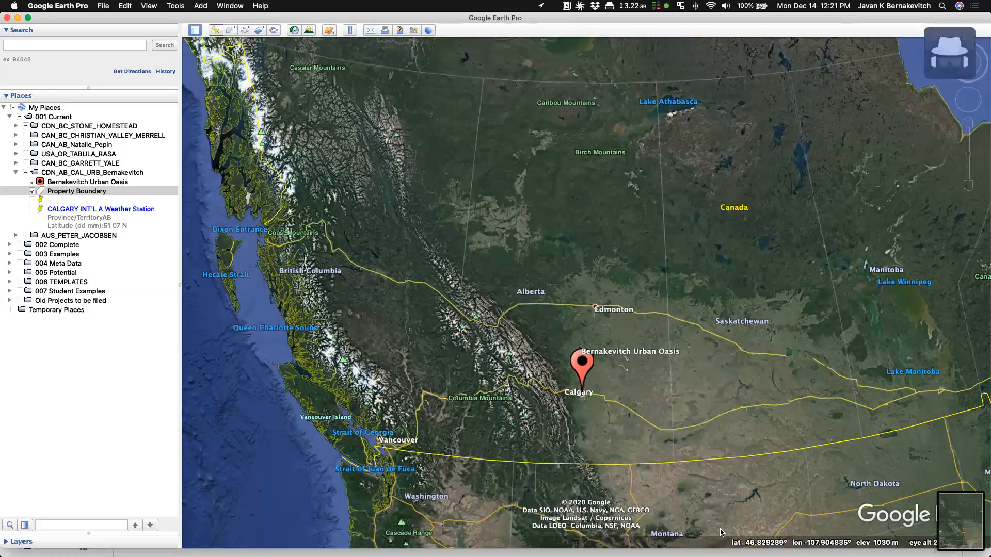
scroll(582, 394, "up", 5)
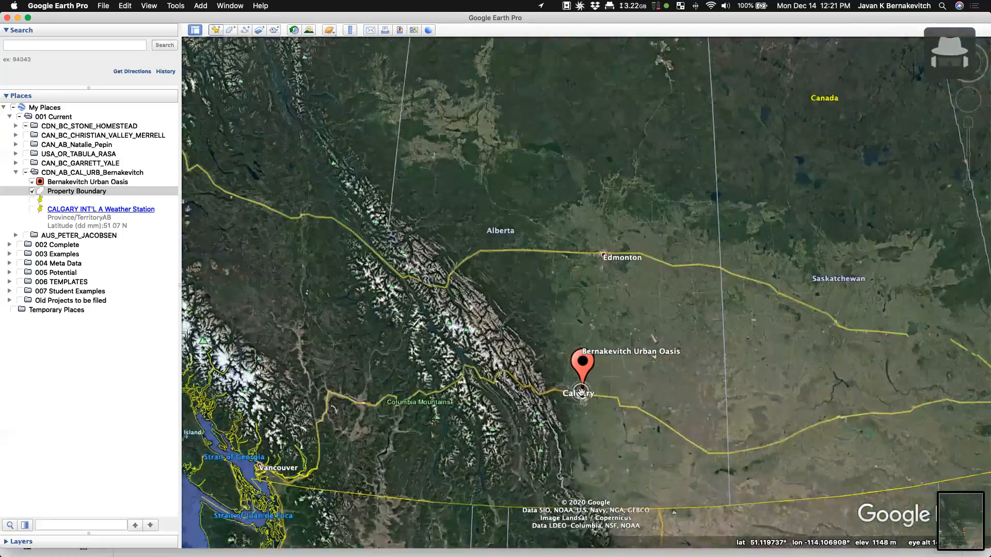
scroll(573, 416, "up", 5)
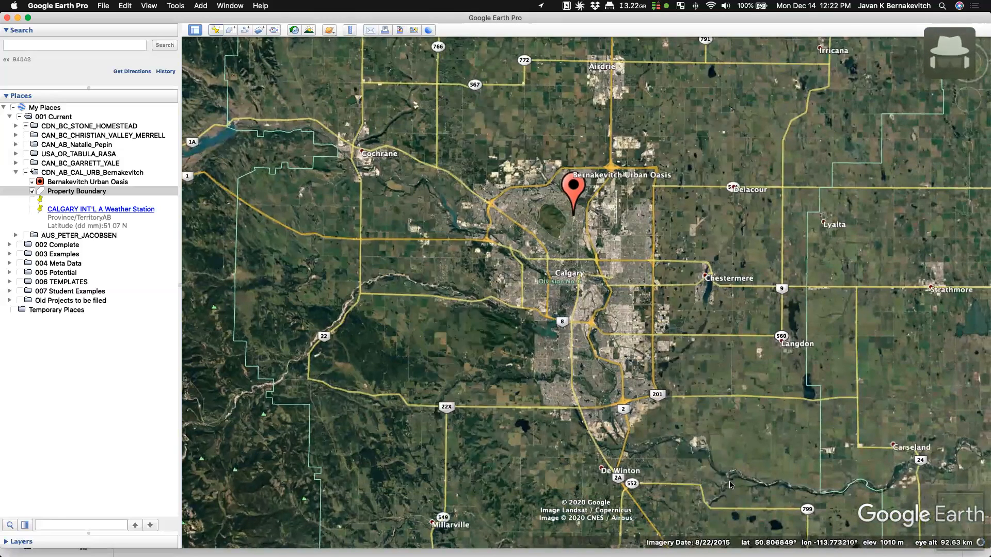
scroll(594, 170, "up", 3)
scroll(524, 357, "up", 3)
scroll(525, 357, "up", 6)
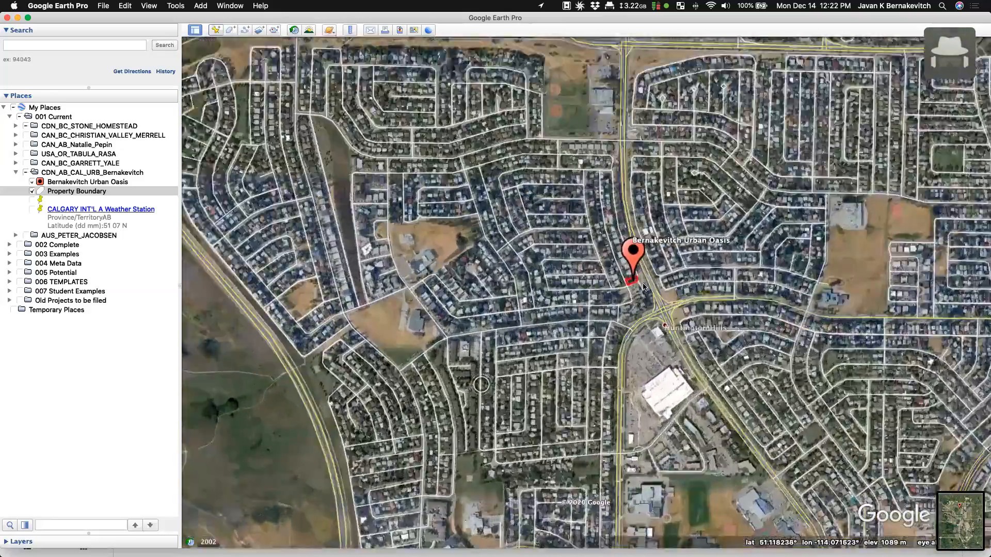
scroll(772, 215, "up", 5)
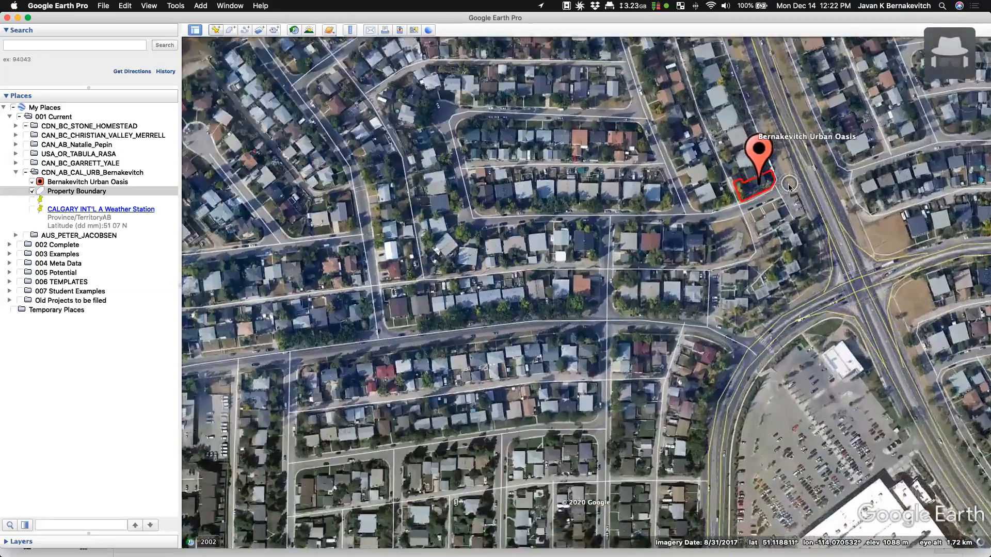
scroll(751, 200, "up", 5)
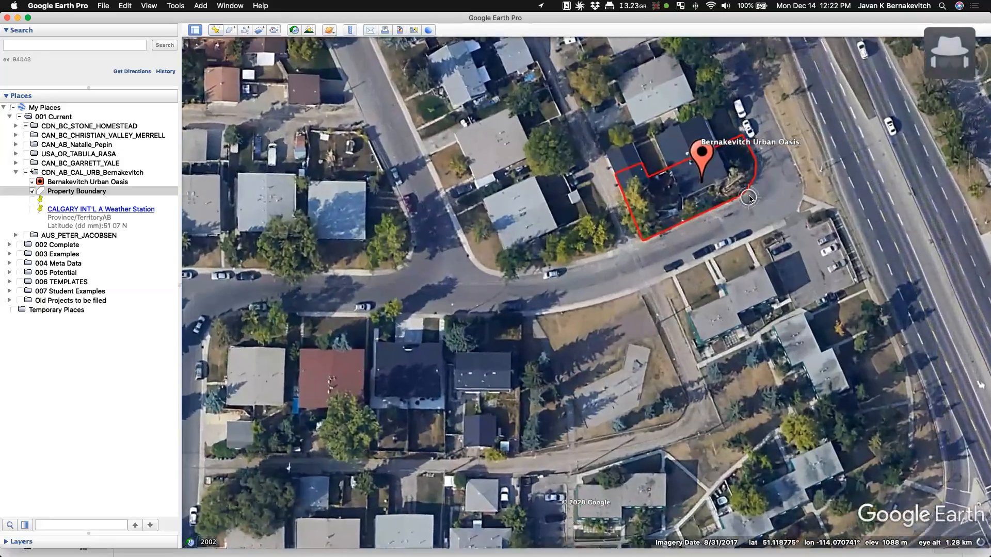
scroll(746, 208, "up", 4)
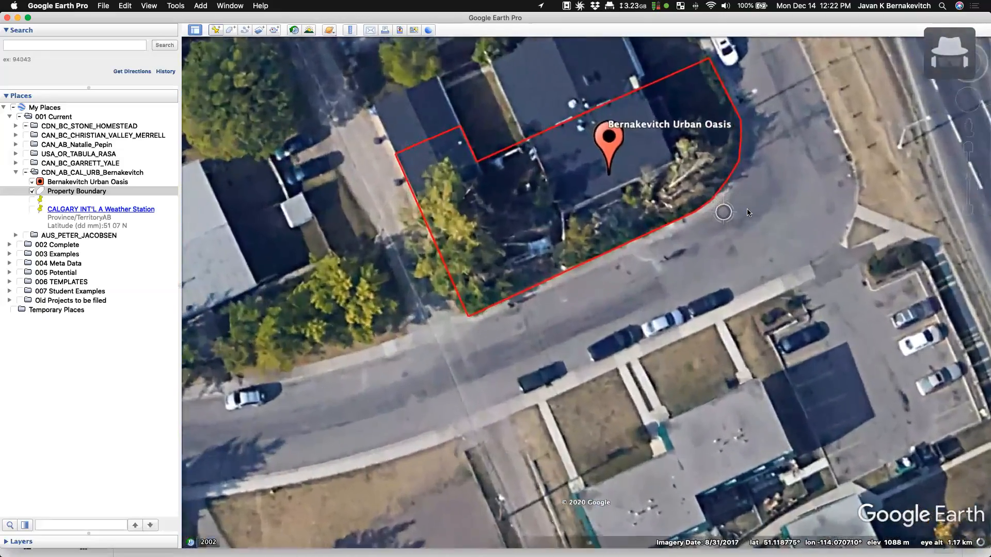
- Frame and screenshot the property boundary close-up, then switch to the Google Slides report
left_click_drag(768, 172, 777, 304)
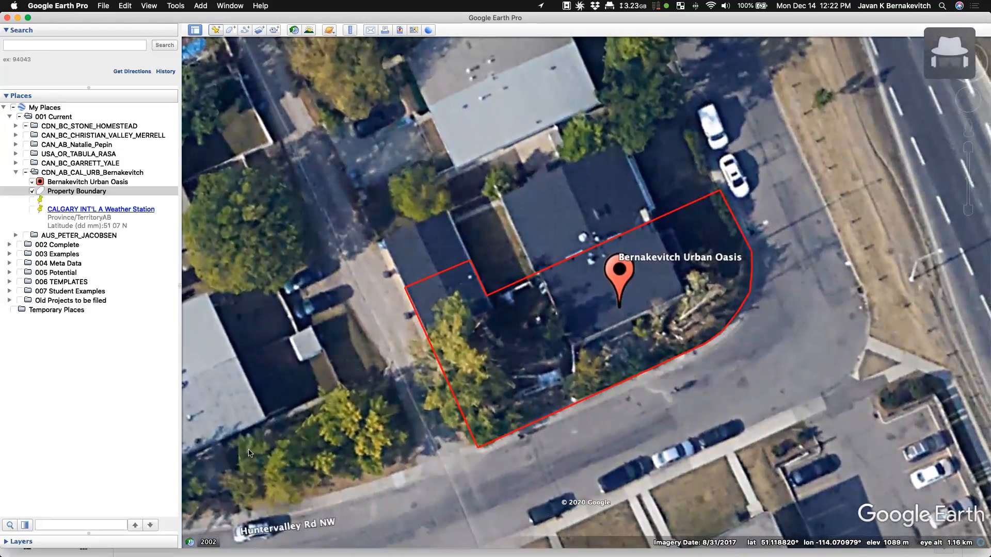
key("super+shift+4")
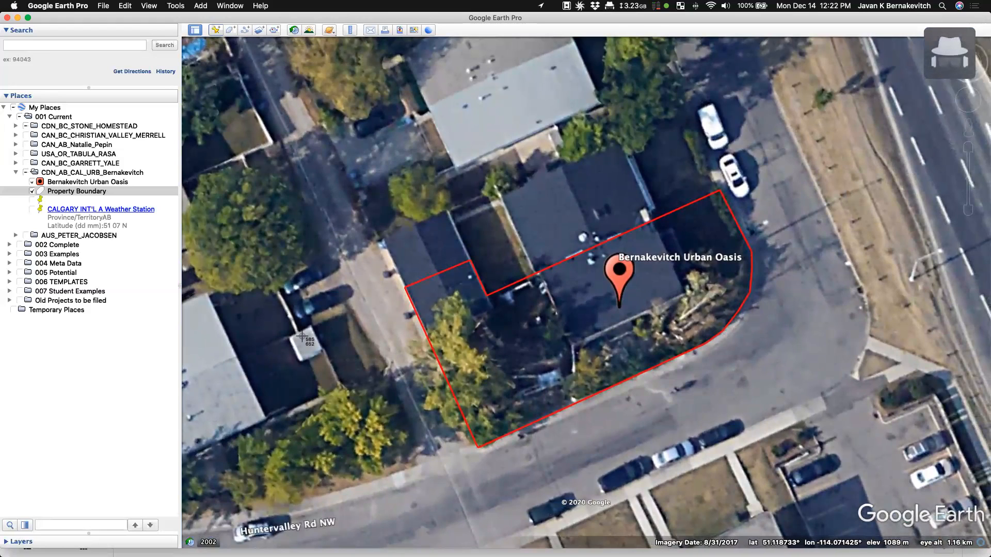
left_click_drag(202, 141, 964, 486)
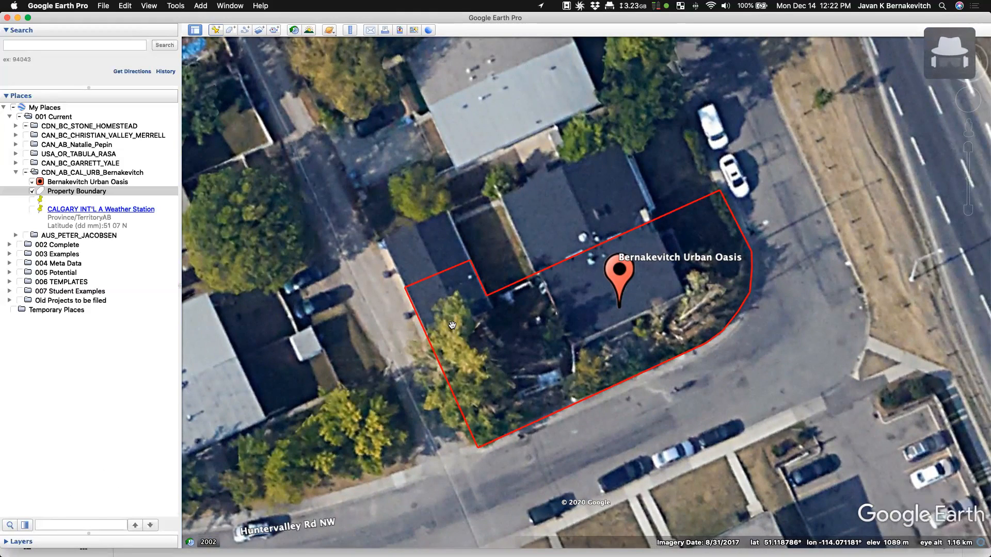
key("super+shift+4")
left_click_drag(206, 148, 982, 537)
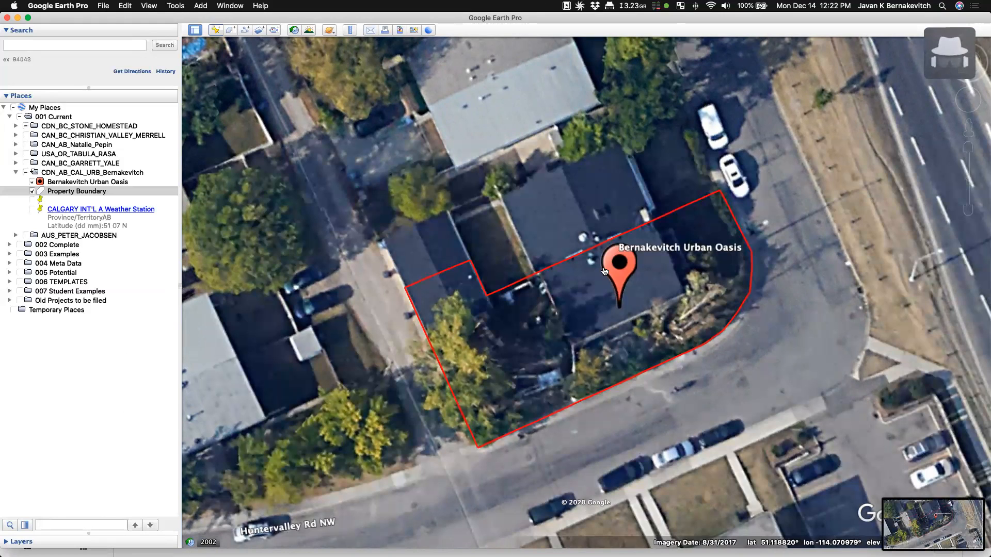
key("super+Tab")
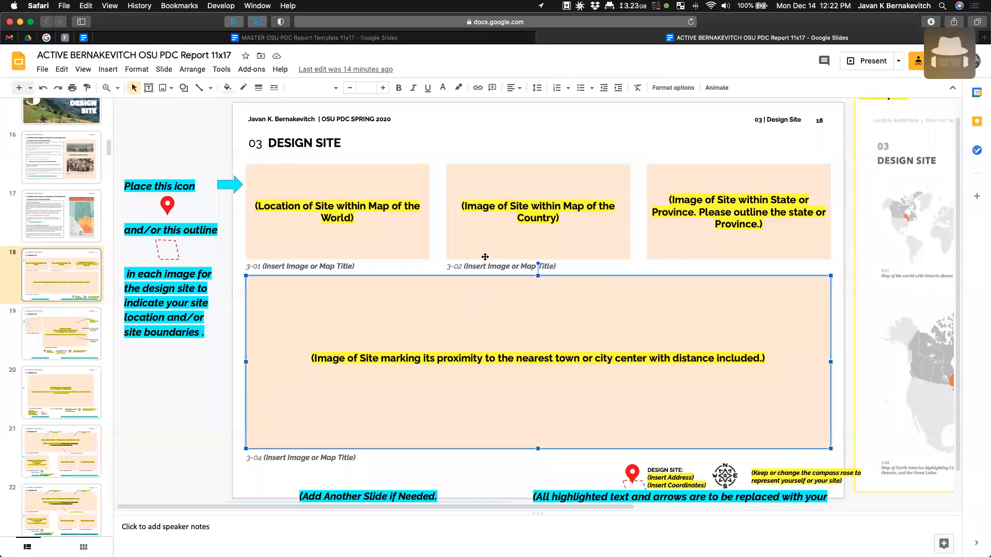
- Duplicate the Design Site slide and return to the original slide 18
left_click(65, 278)
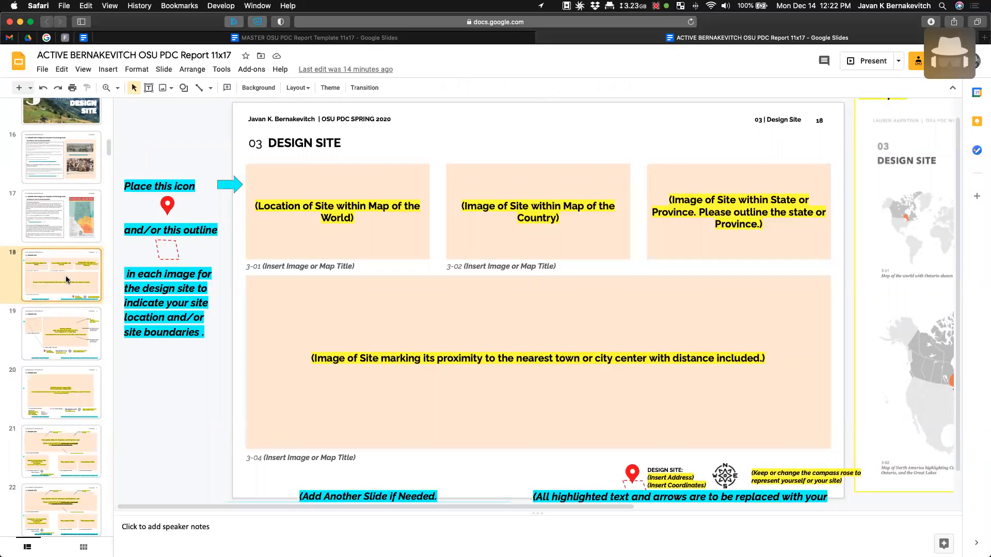
key("super+d")
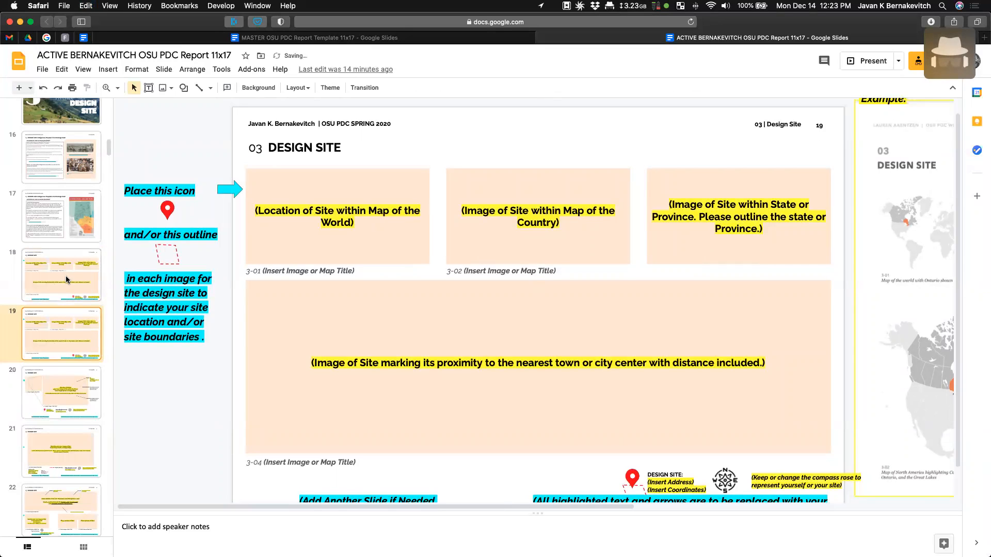
left_click(61, 280)
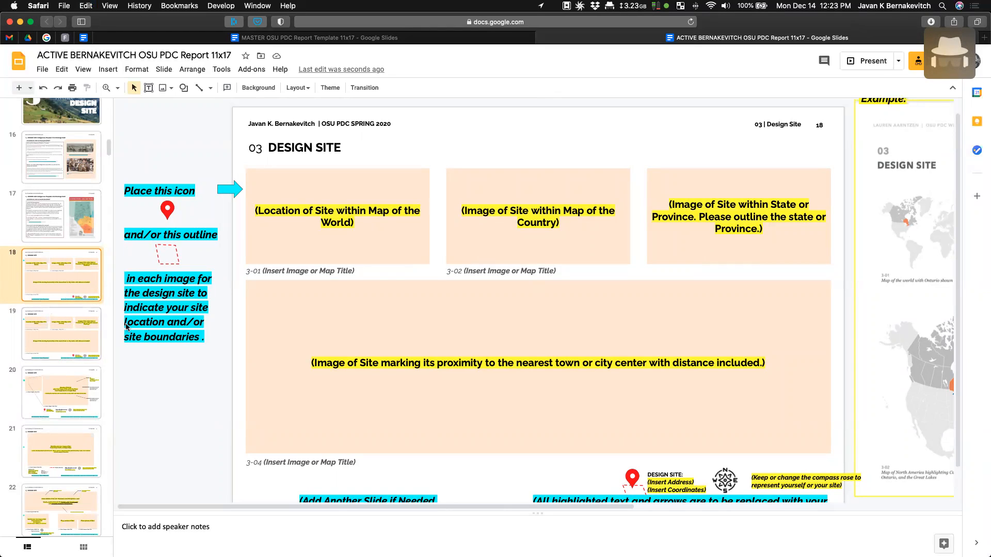
- Delete all image placeholder boxes and captions on slide 18
left_click(370, 304)
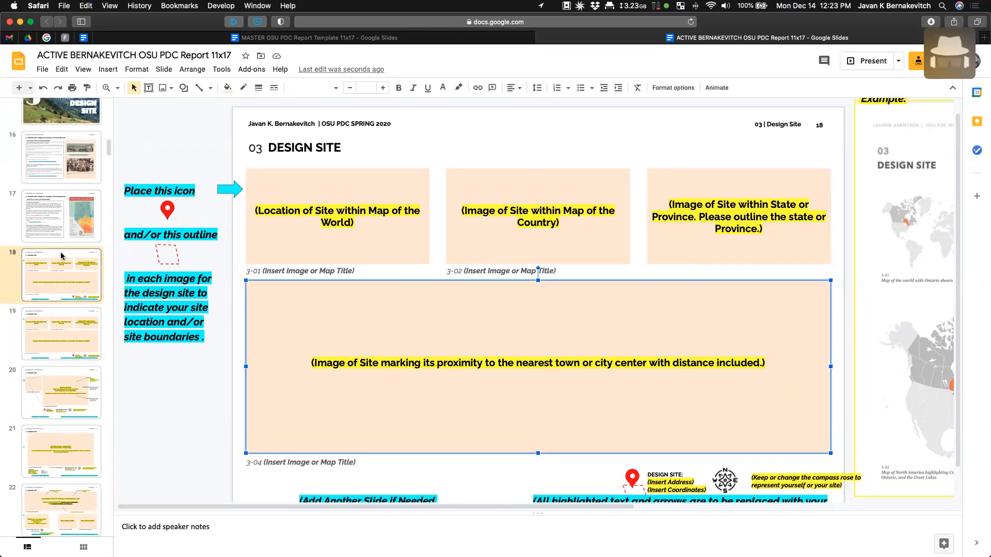
left_click(64, 282)
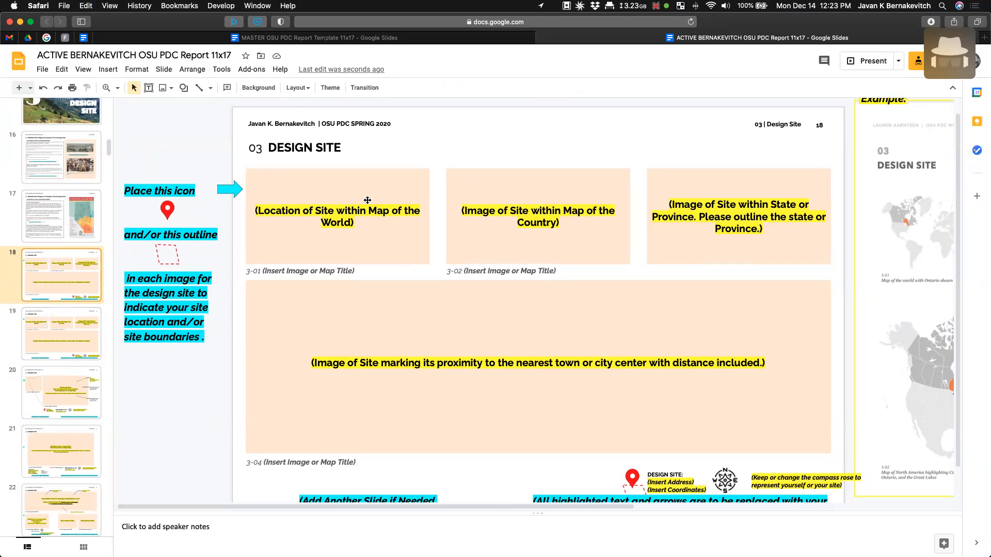
left_click_drag(246, 167, 833, 466)
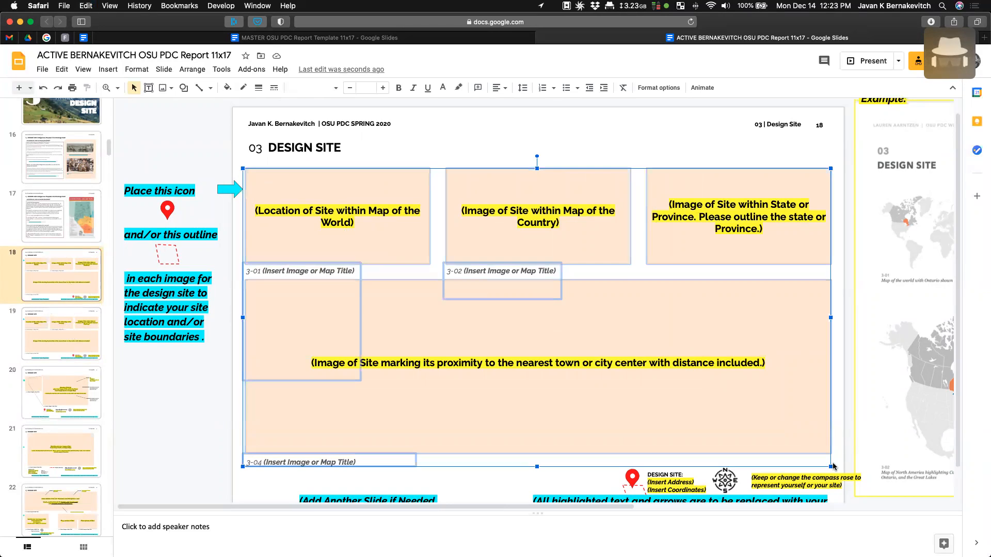
key("Delete")
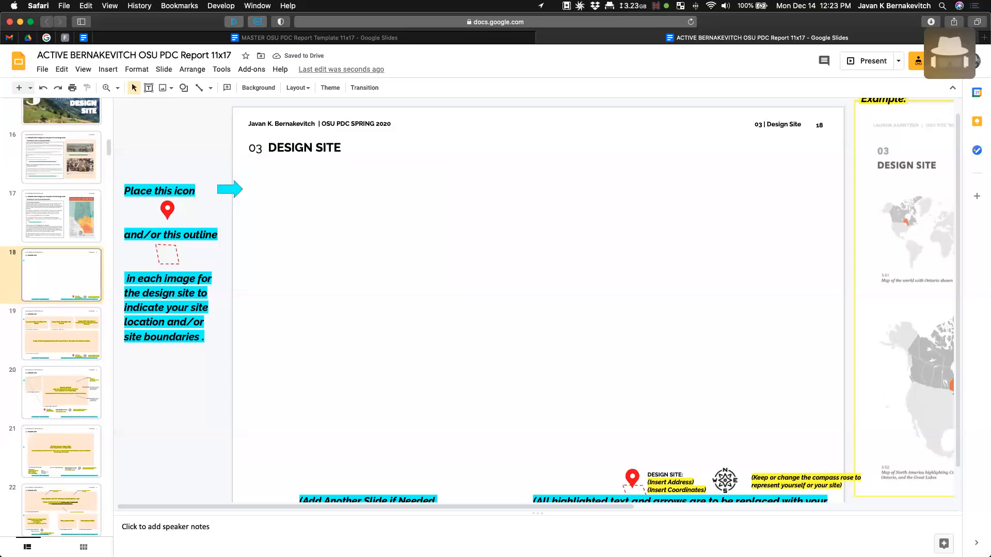
- Drag four of the desktop Google Earth screenshots, leaving one out, onto slide 18
mouse_move(990, 0)
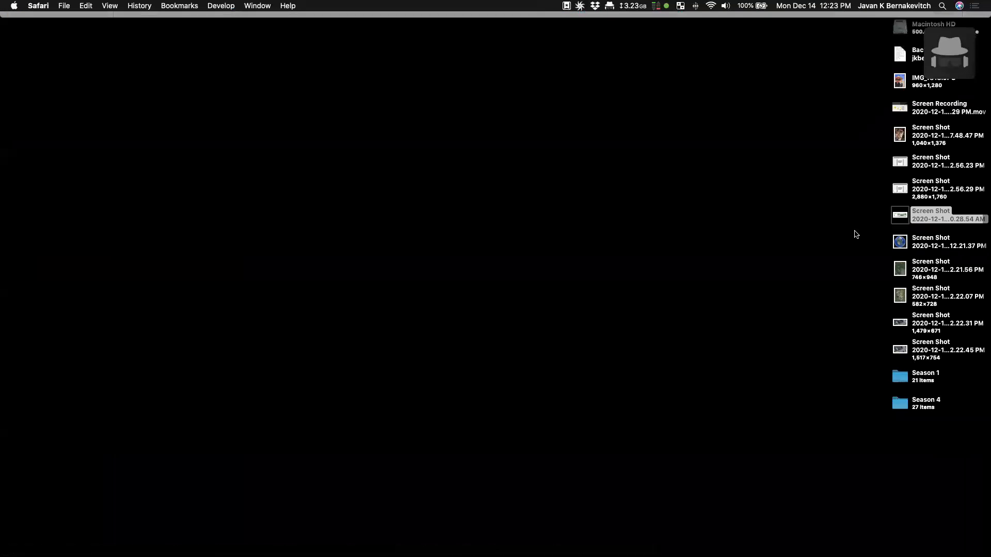
left_click_drag(857, 230, 937, 346)
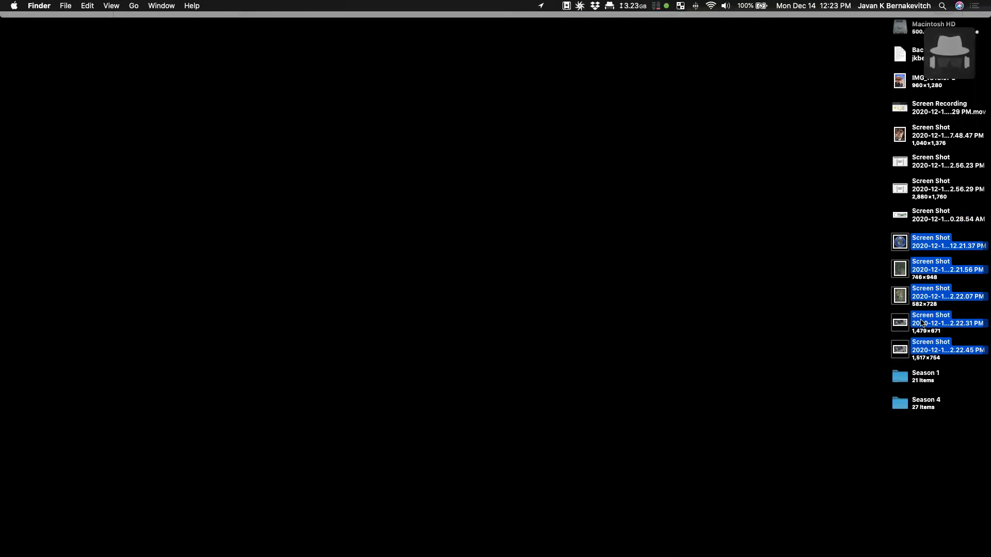
left_click(915, 323, "super")
left_click_drag(918, 242, 401, 265)
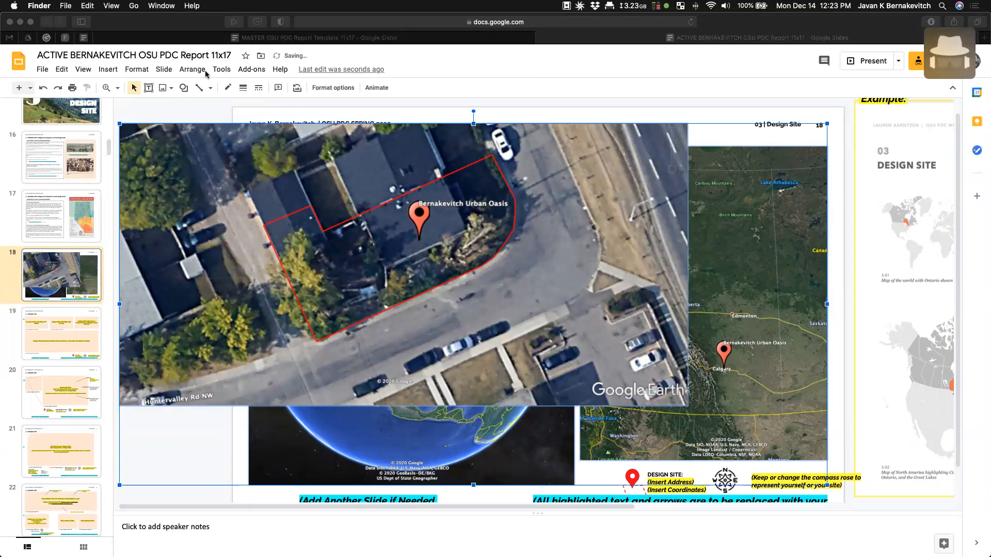
- Zoom the canvas out and move the aerial close-up, globe and city map apart around the slide
left_click(91, 72)
left_click(90, 72)
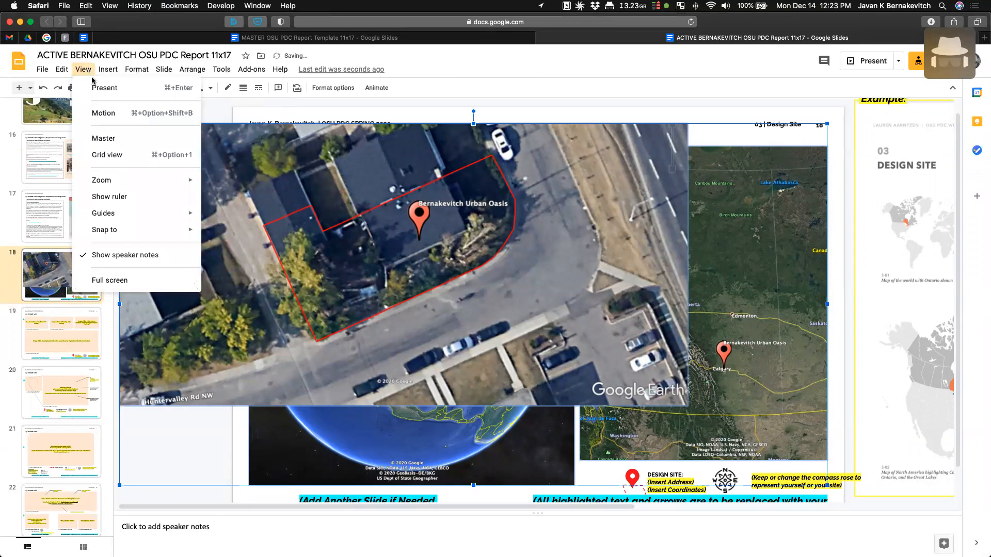
mouse_move(146, 183)
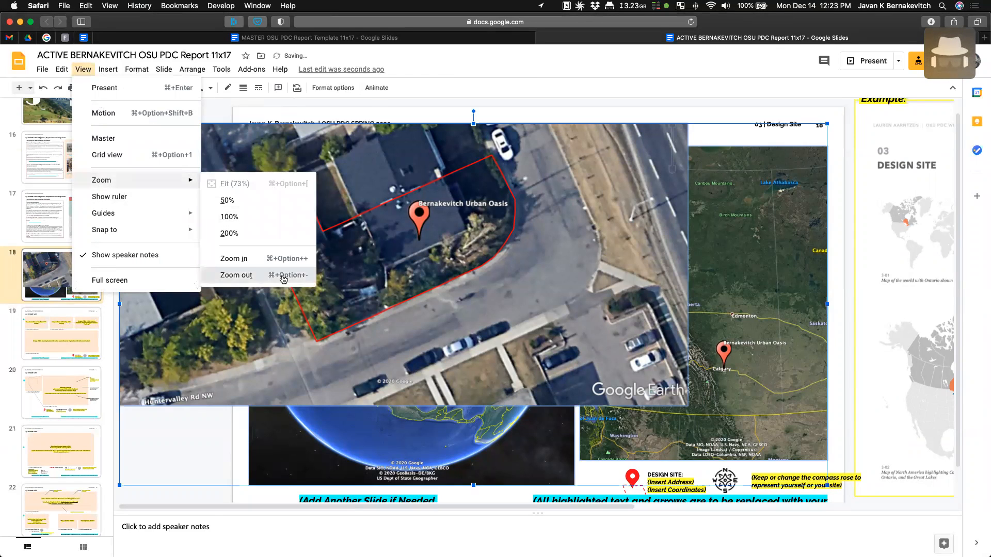
left_click(283, 276)
left_click(205, 216)
left_click_drag(520, 305, 406, 189)
left_click_drag(487, 311, 313, 401)
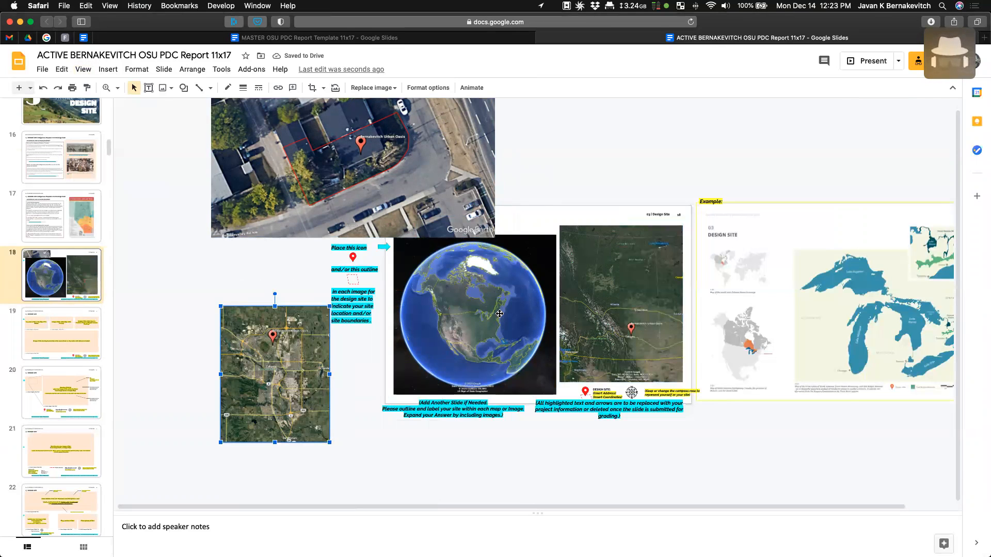
left_click_drag(496, 322, 463, 488)
left_click_drag(665, 302, 484, 328)
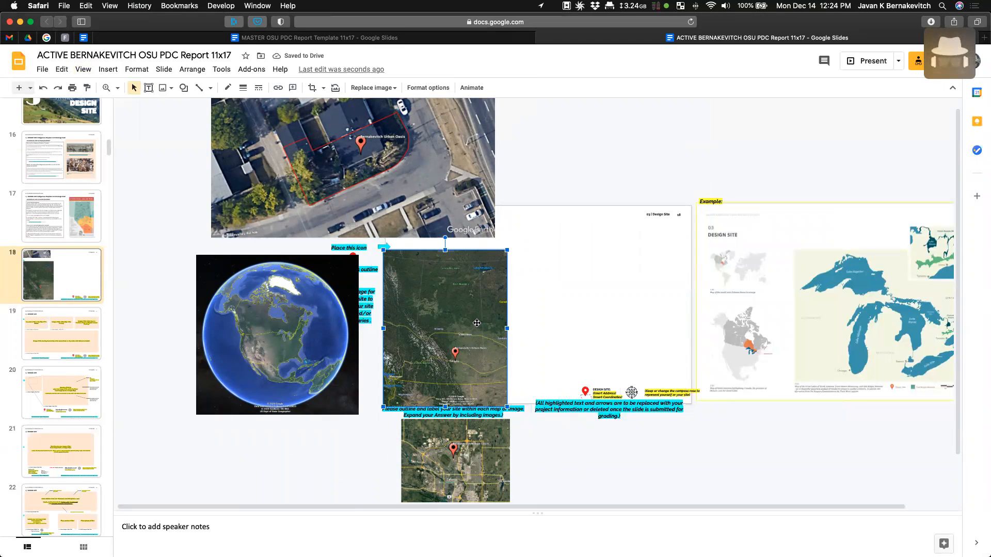
- Zoom Google Earth out to a western Canada view showing the site pin
key("super+Tab")
scroll(497, 312, "down", 10)
scroll(499, 317, "down", 10)
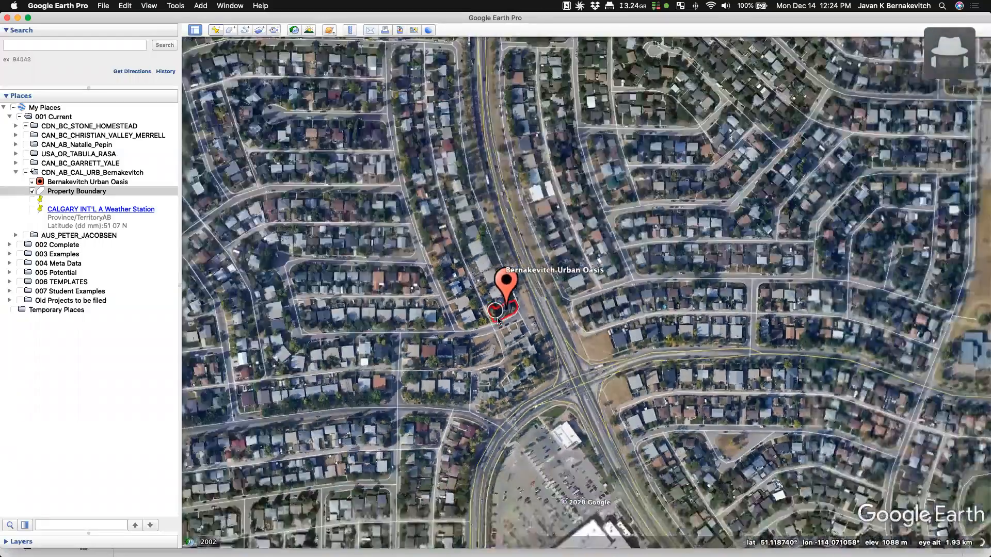
scroll(497, 324, "down", 10)
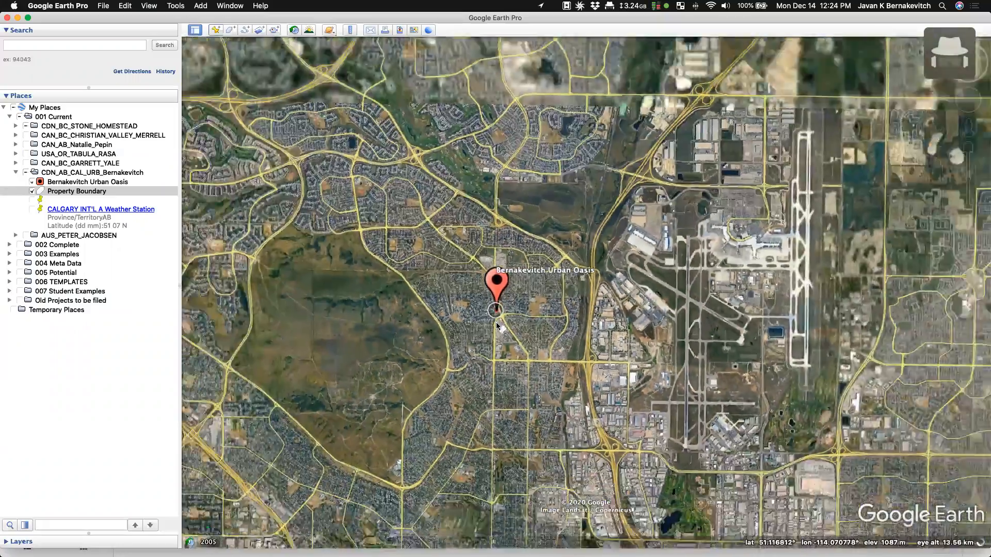
scroll(497, 324, "down", 10)
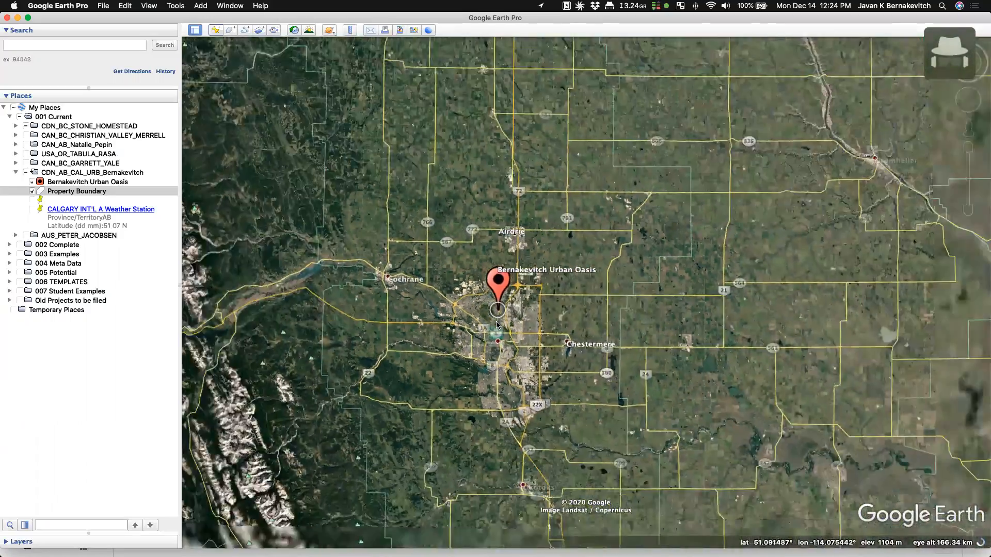
scroll(497, 325, "down", 10)
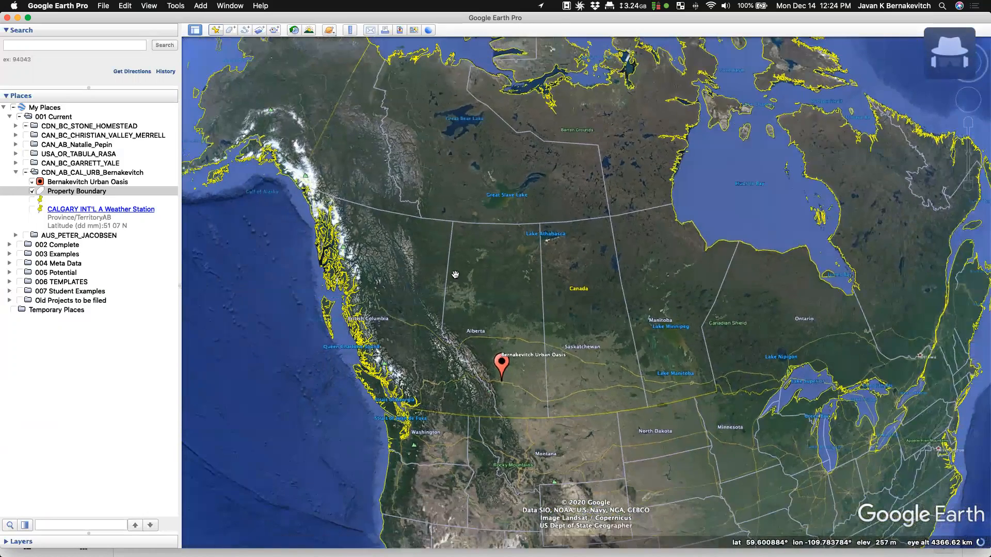
- Screenshot the western Canada map region and drop it onto slide 18
key("super+shift+4")
left_click_drag(244, 122, 923, 484)
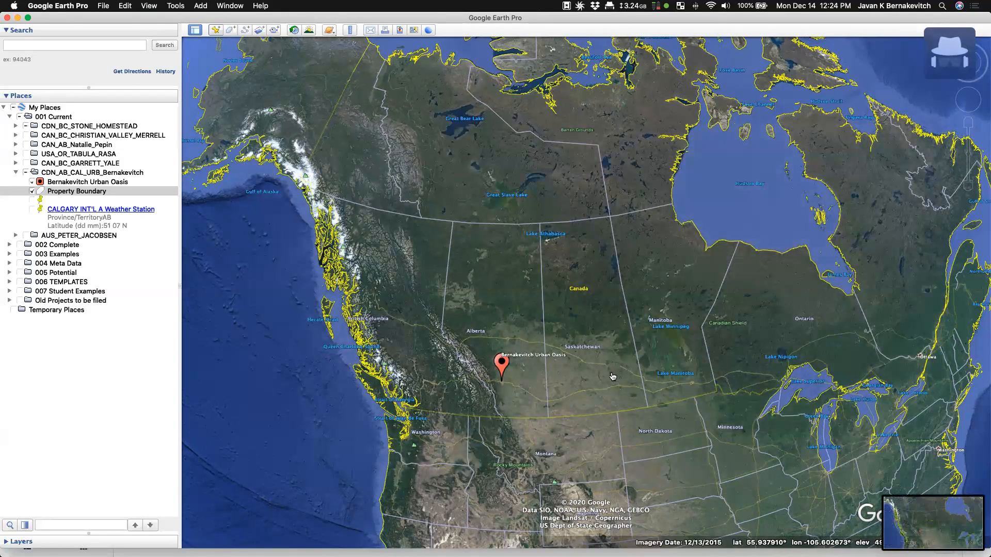
key("super+Tab")
left_click_drag(957, 532, 655, 127)
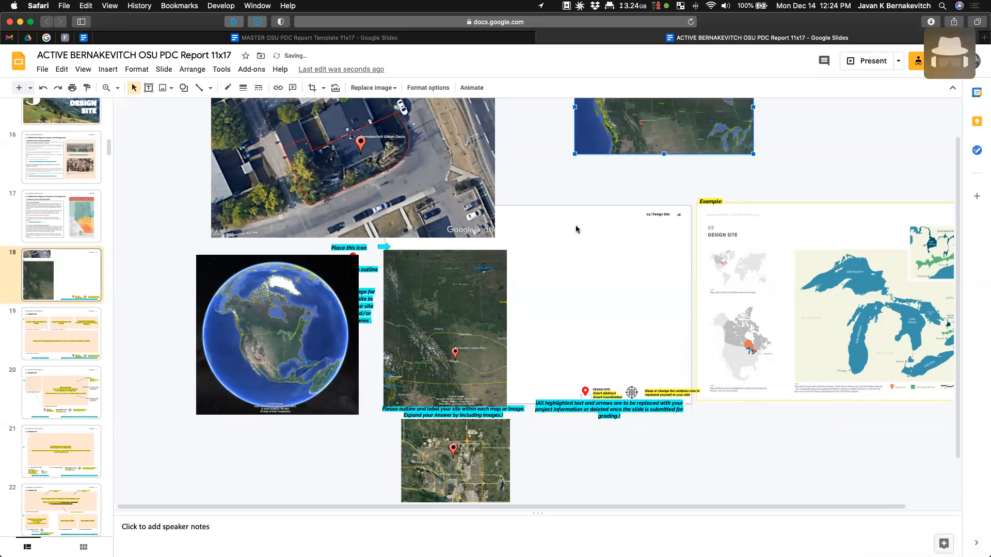
- Move the Alberta map and aerial close-up aside and shrink the globe to a small top-left square
left_click_drag(446, 329, 805, 363)
left_click_drag(361, 186, 270, 163)
left_click_drag(299, 351, 490, 298)
left_click_drag(495, 336, 495, 334)
scroll(479, 338, "down", 1)
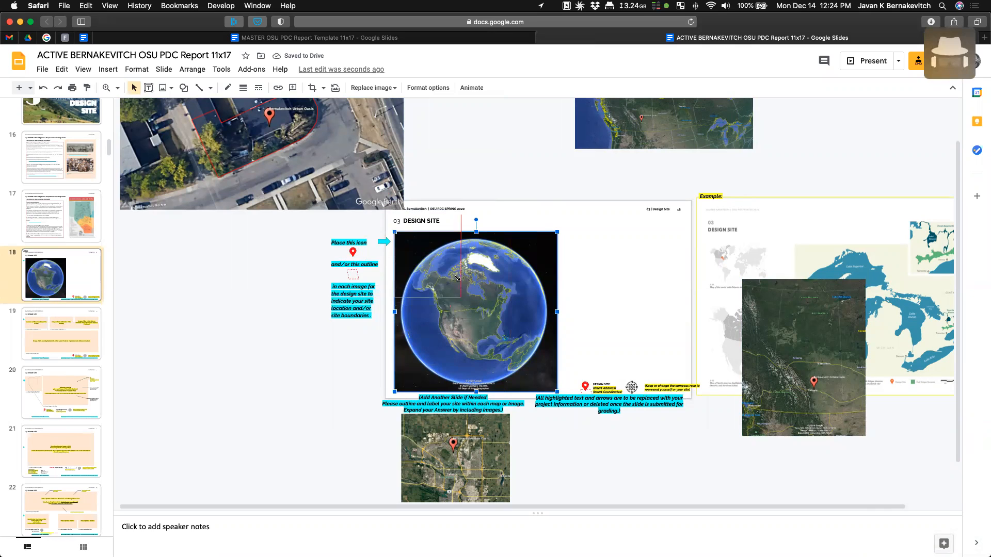
left_click_drag(466, 287, 459, 281)
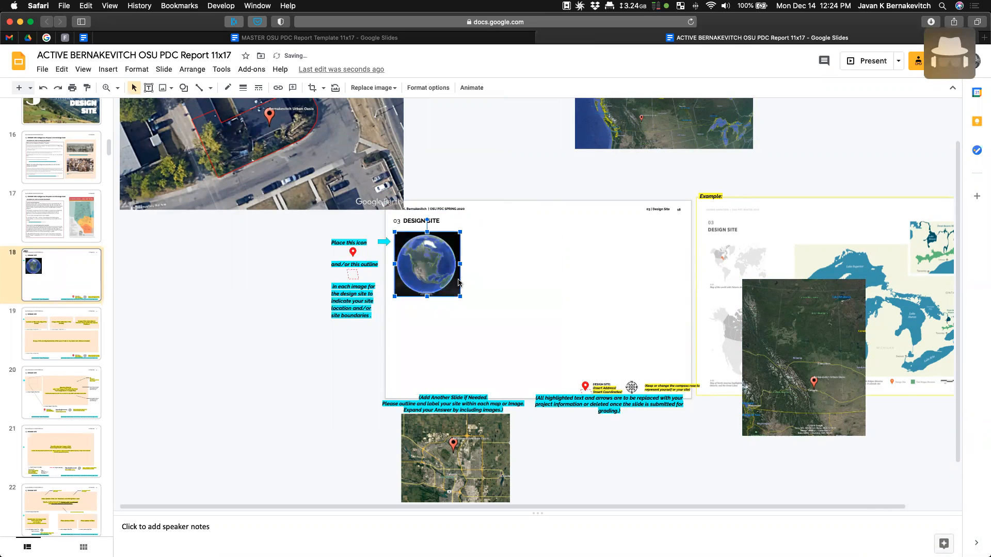
- Bring the western Canada map and an Alberta thumbnail into a top row beside the globe
left_click_drag(652, 121, 572, 298)
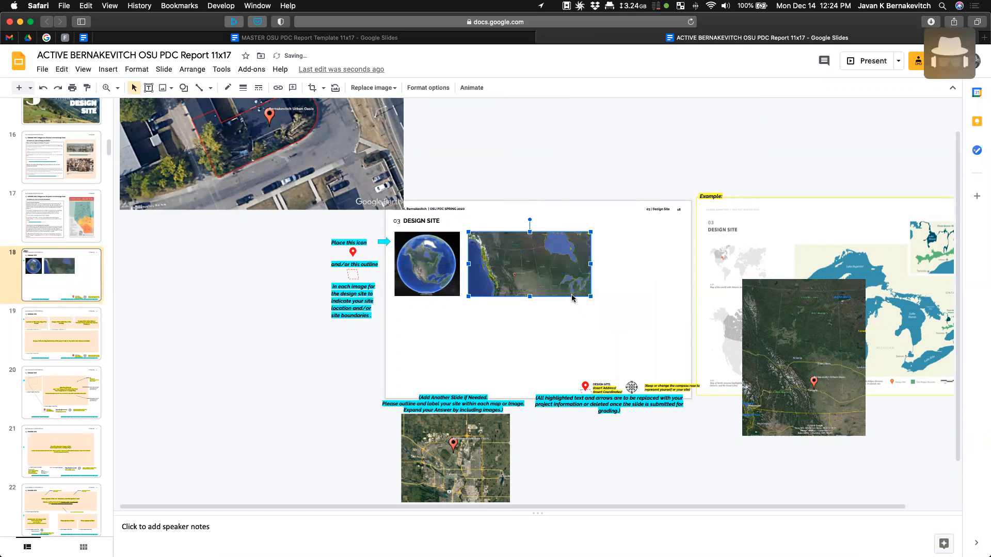
left_click_drag(809, 360, 665, 317)
left_click_drag(723, 390, 645, 307)
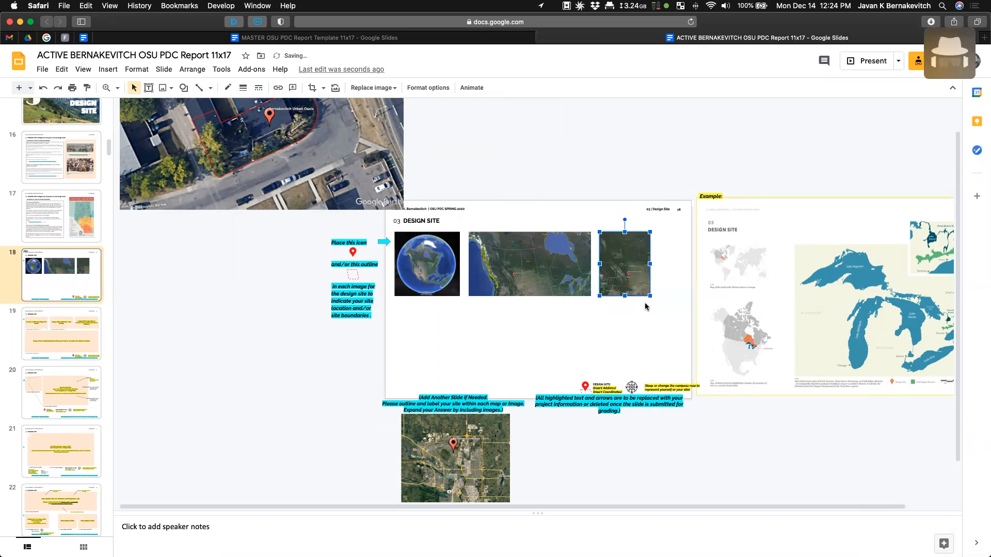
left_click_drag(512, 265, 508, 265)
left_click_drag(623, 266, 614, 269)
- Add the shrunken Calgary map at the row's end and align the globe, western Canada and Alberta maps
left_click_drag(473, 432, 717, 252)
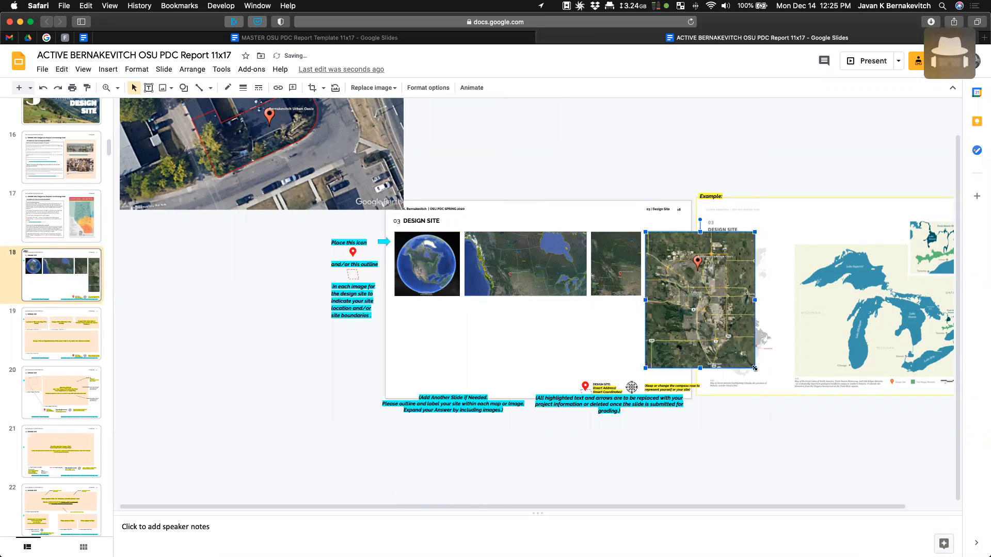
left_click_drag(747, 360, 678, 291)
left_click_drag(405, 269, 403, 269)
left_click_drag(485, 268, 485, 269)
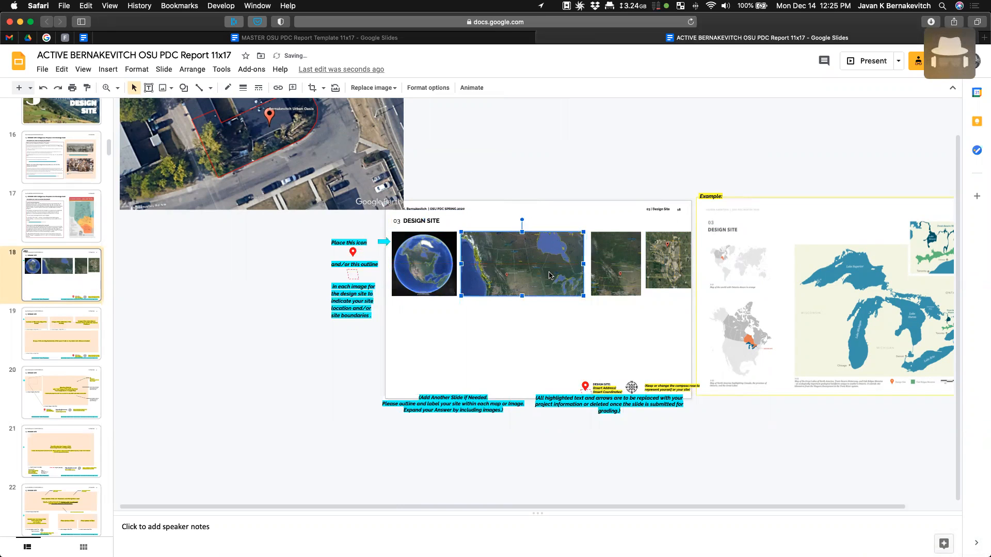
left_click_drag(609, 273, 693, 295)
left_click(665, 272)
- Place the enlarged aerial close-up below the globe and enlarge the Alberta map
left_click_drag(243, 144, 517, 376)
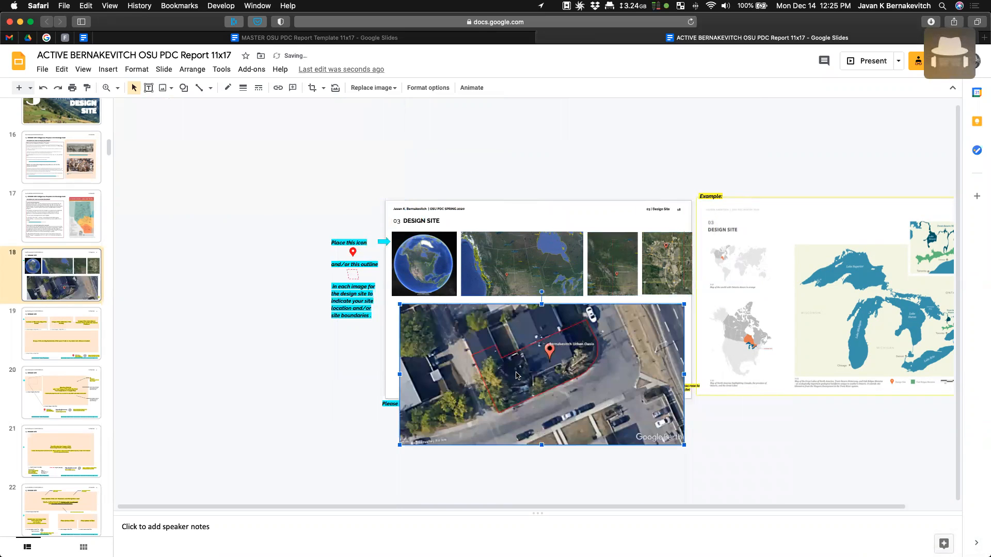
left_click_drag(684, 445, 543, 368)
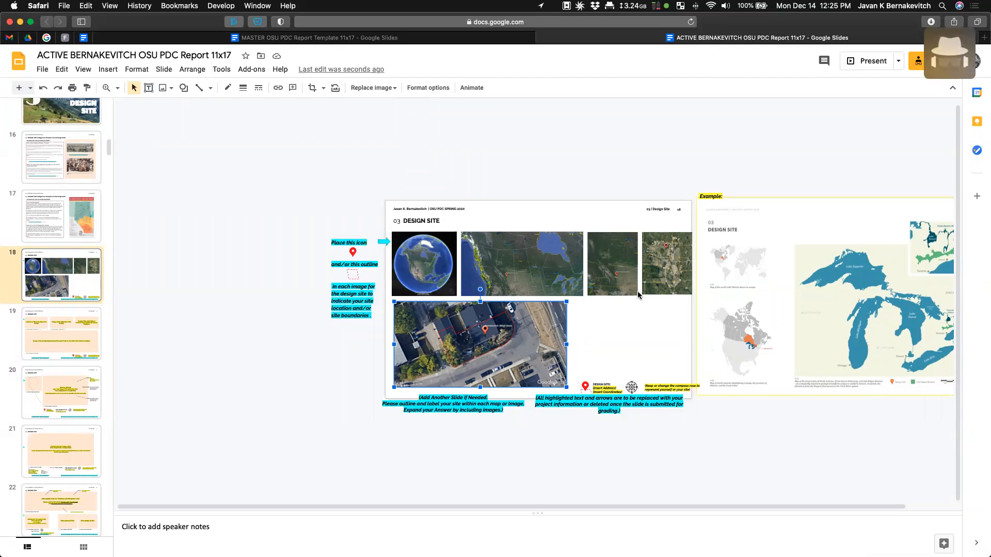
left_click(614, 286)
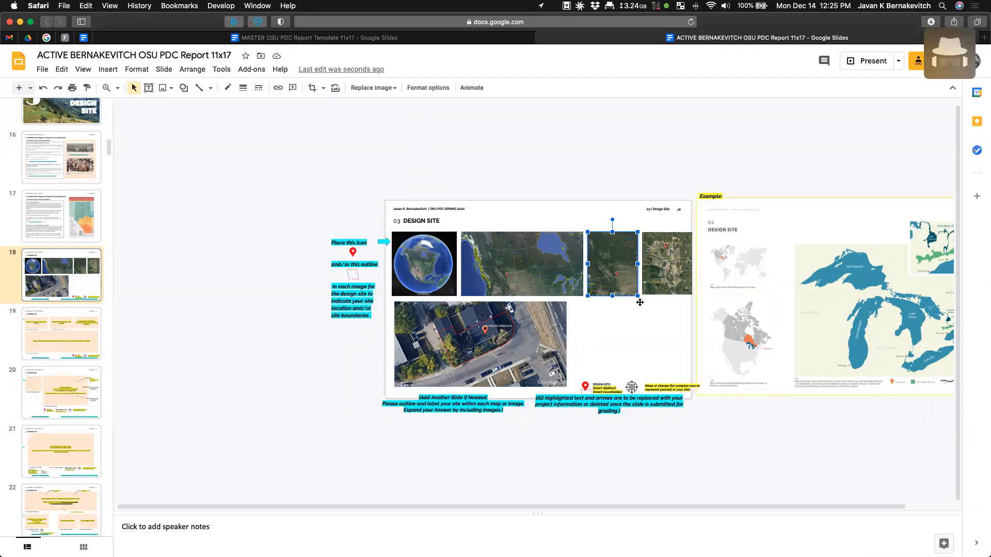
left_click_drag(638, 296, 599, 316)
left_click_drag(515, 339, 667, 190)
left_click_drag(511, 260, 446, 332)
left_click_drag(617, 293, 549, 361)
key("cmd+z")
key("cmd+z")
left_click_drag(627, 202, 489, 361)
left_click_drag(564, 309, 581, 301)
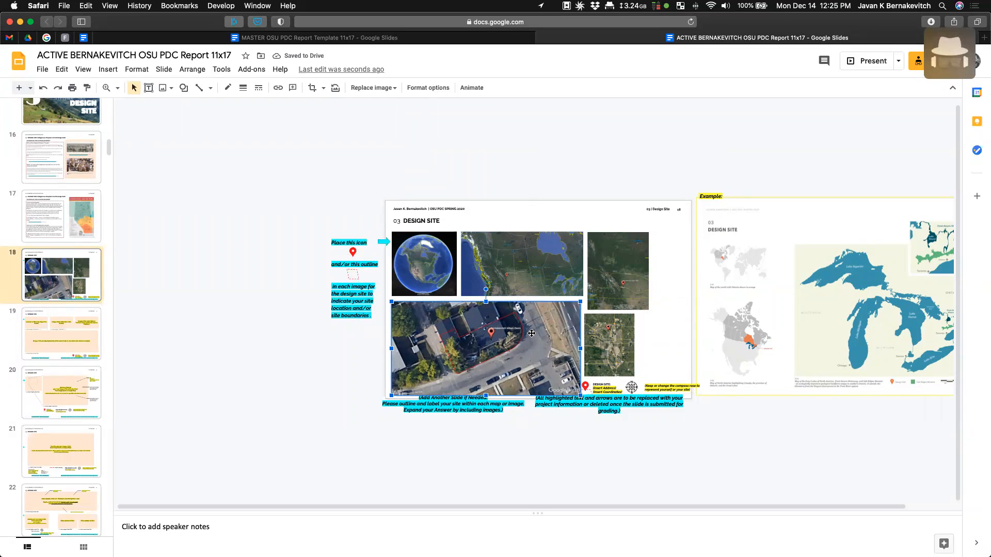
- Delete the 'Place this icon' instructions, red location pin, highlighted-text note and Add Another Slide note
left_click_drag(323, 201, 380, 343)
key("Delete")
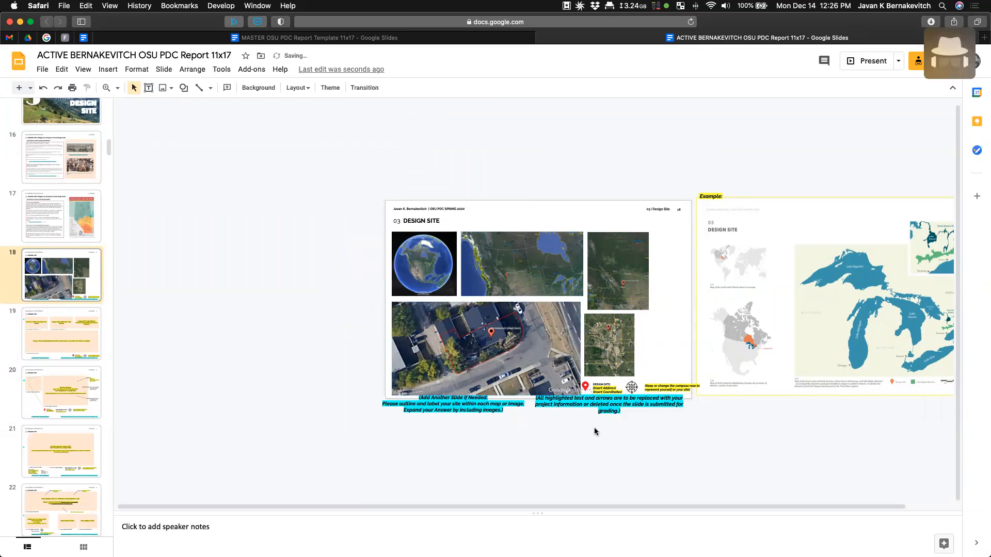
left_click(590, 388)
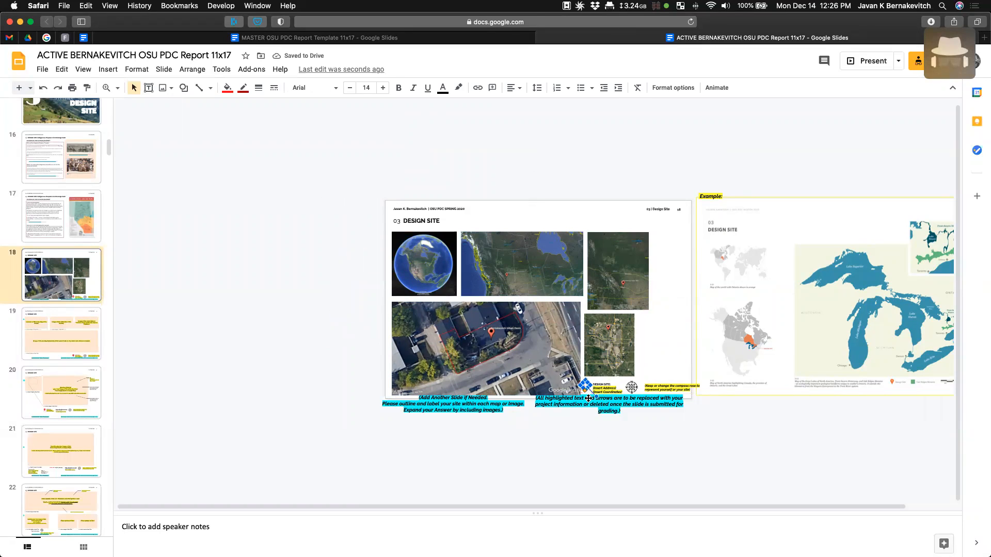
key("Delete")
left_click(588, 393)
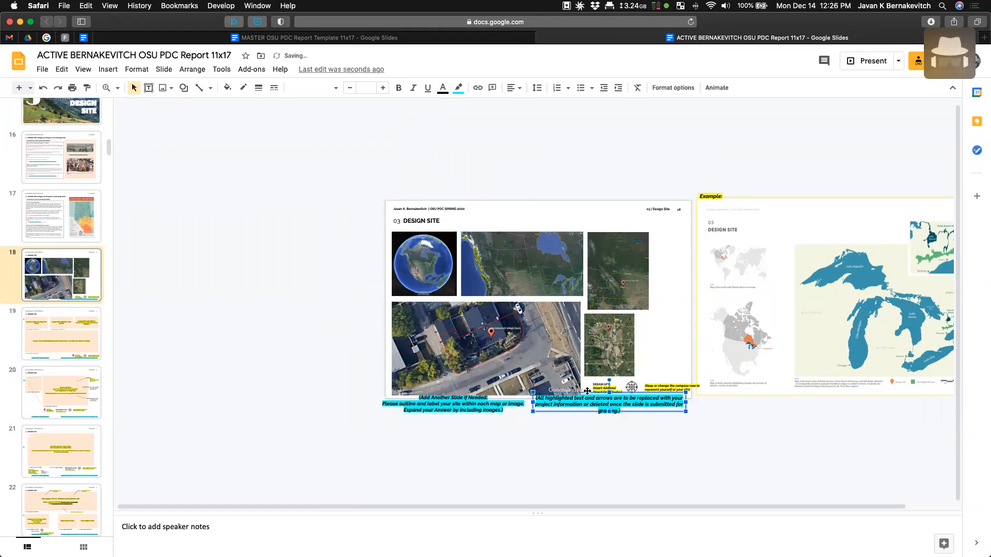
key("Delete")
left_click(485, 408)
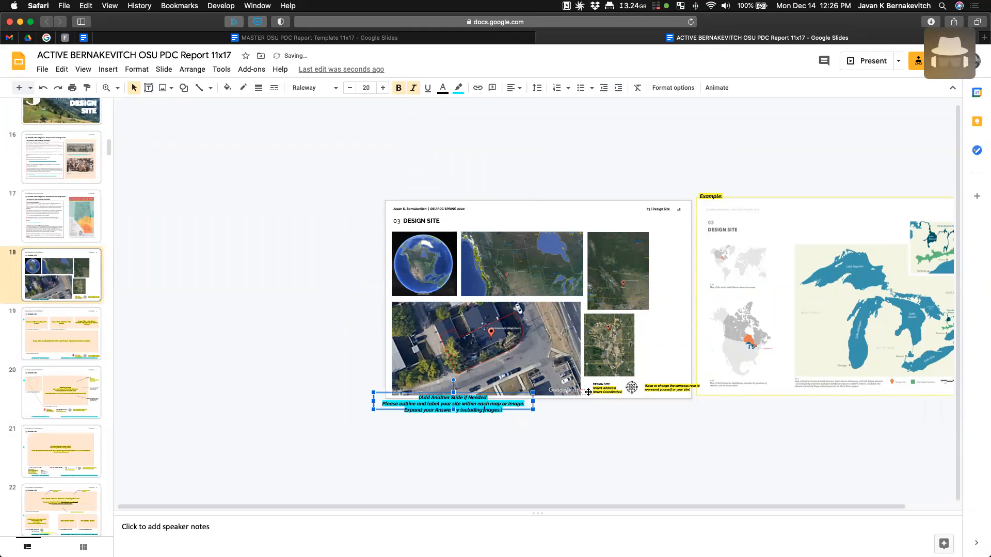
key("Delete")
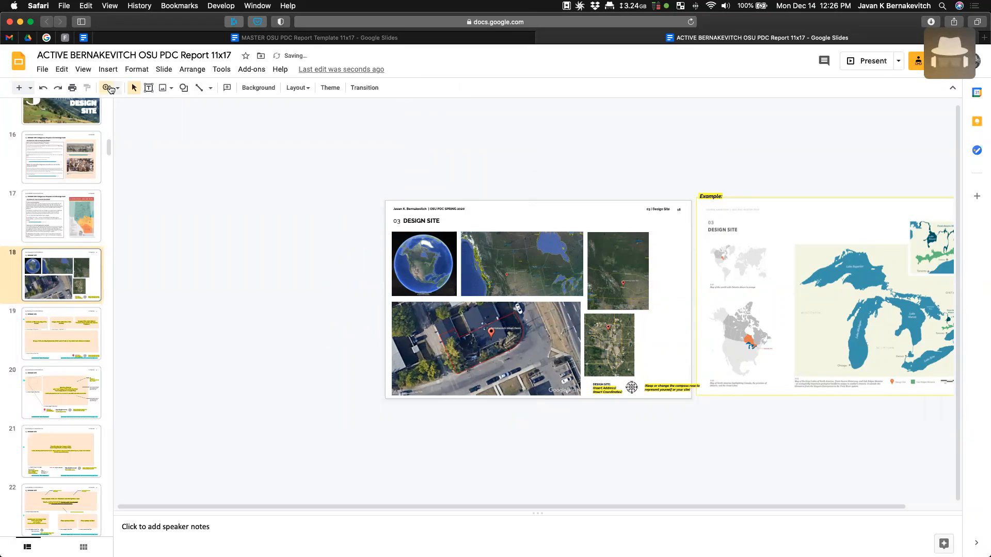
- Zoom in, shift the Calgary and Alberta maps right, and set the compass rose above the DESIGN SITE text
left_click(117, 88)
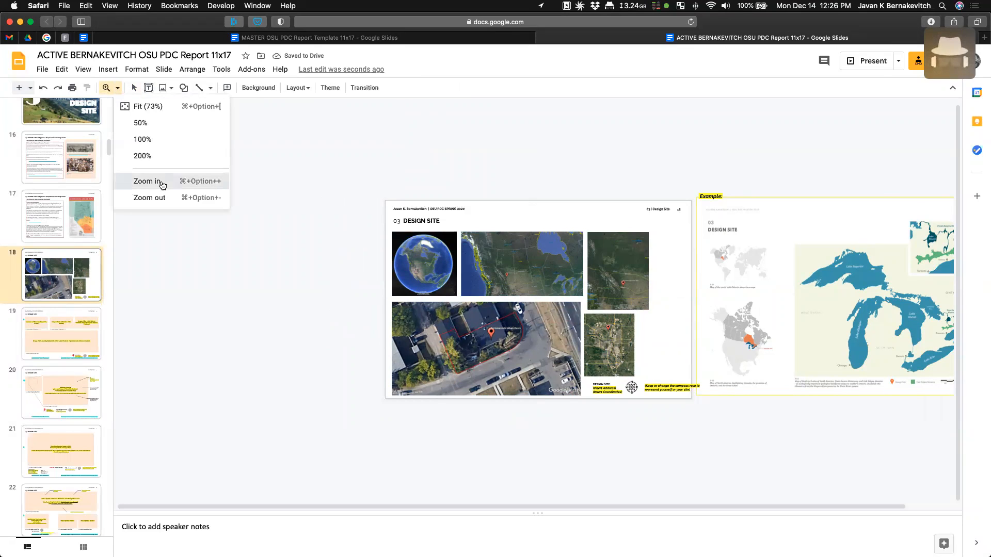
left_click(159, 181)
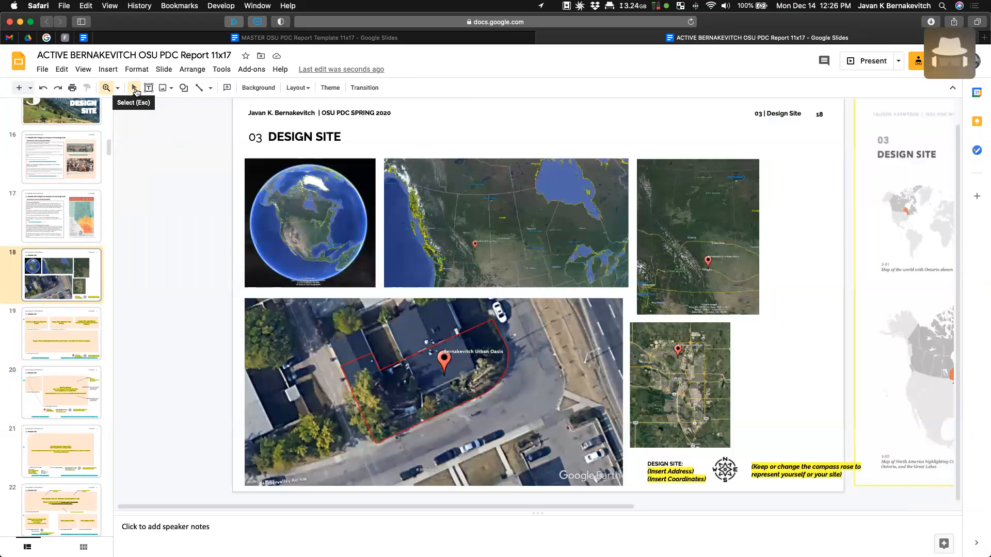
left_click(135, 90)
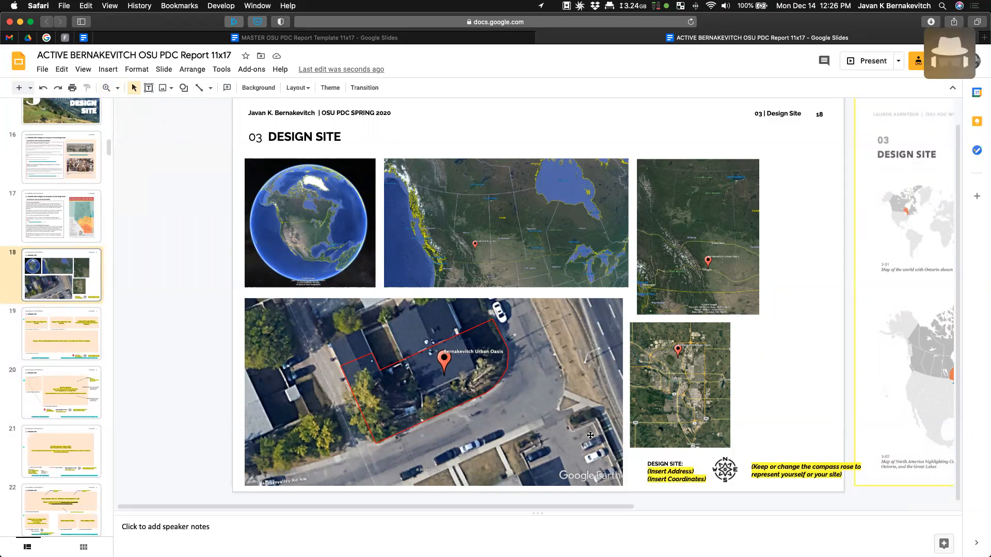
left_click_drag(655, 380, 754, 380)
left_click_drag(723, 247, 789, 246)
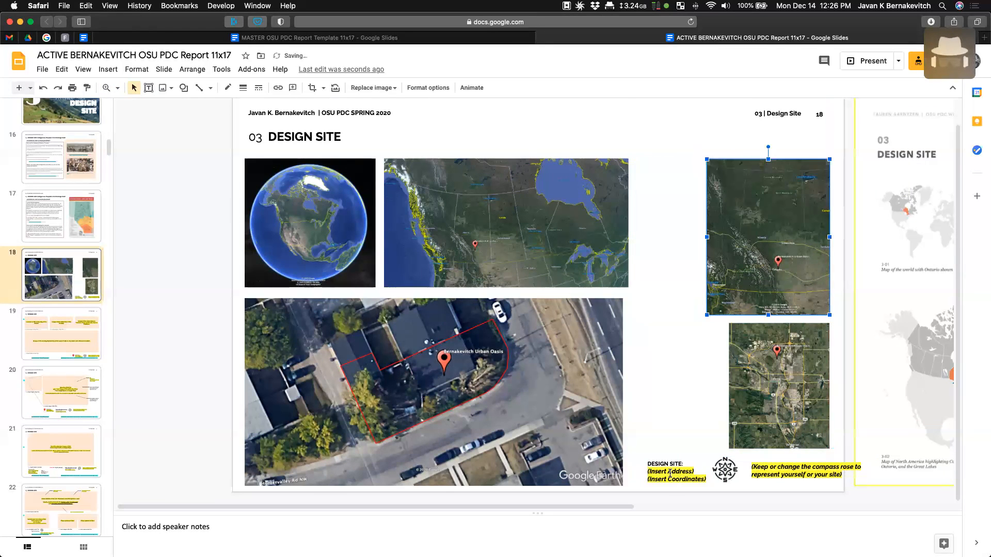
left_click_drag(724, 465, 656, 431)
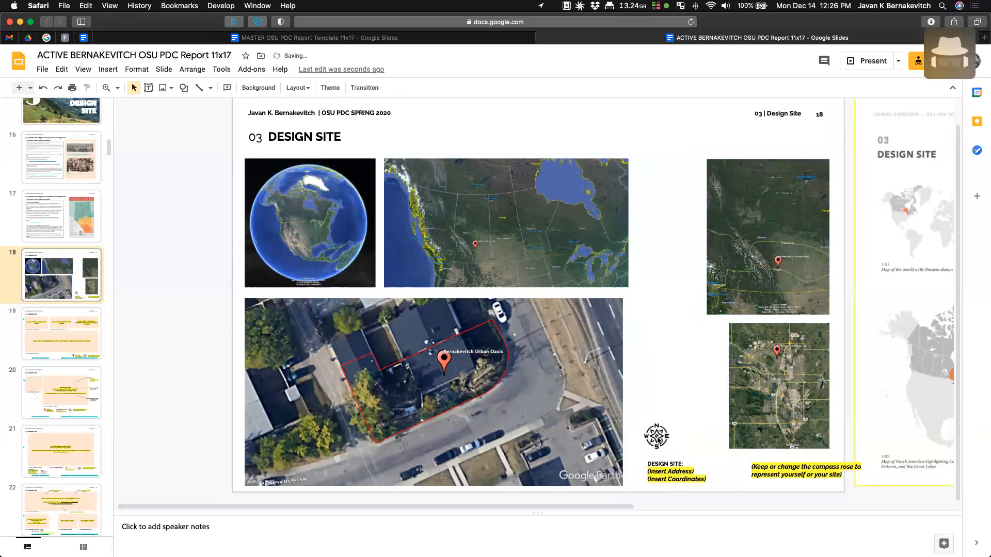
left_click_drag(637, 395, 650, 474)
left_click(735, 490)
- Delete the yellow compass-rose note and set the address and coordinates placeholders' highlight to Transparent
left_click_drag(775, 483, 775, 484)
key("Delete")
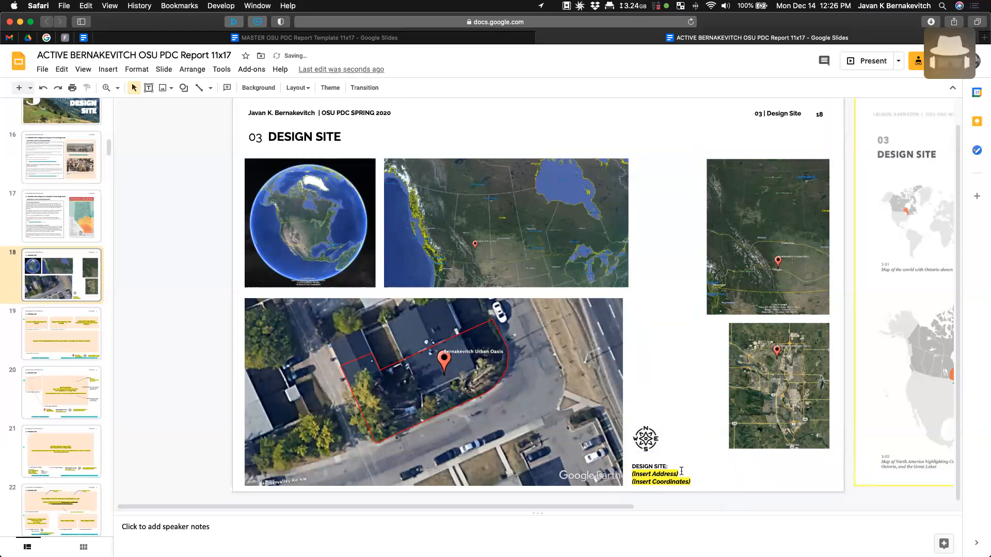
left_click(659, 477)
key("super+a")
left_click(661, 476)
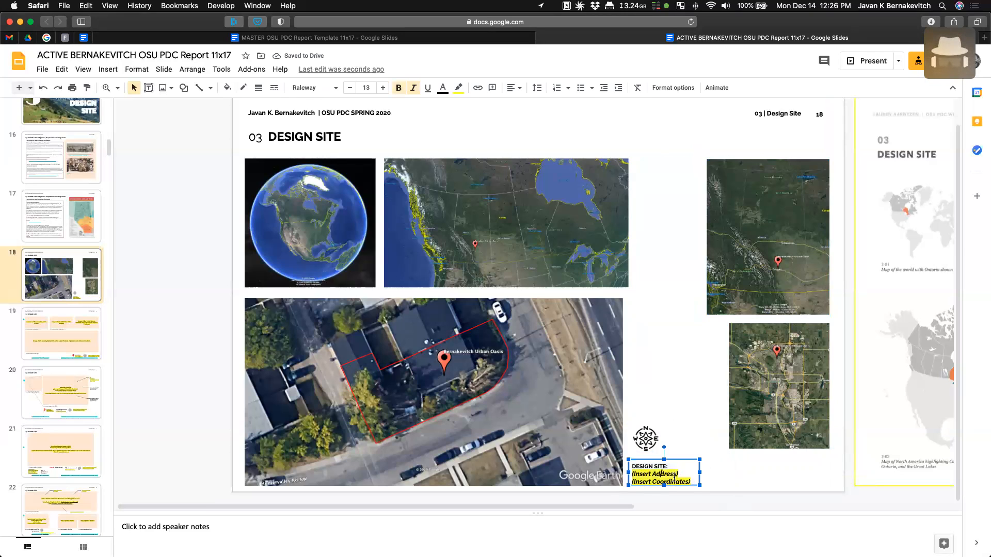
left_click_drag(631, 473, 690, 483)
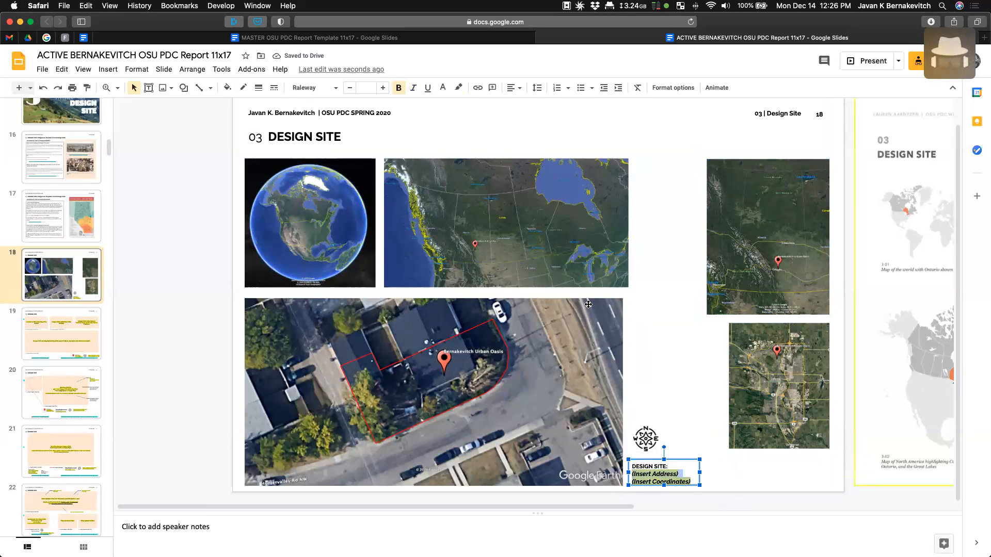
left_click(459, 89)
left_click(473, 108)
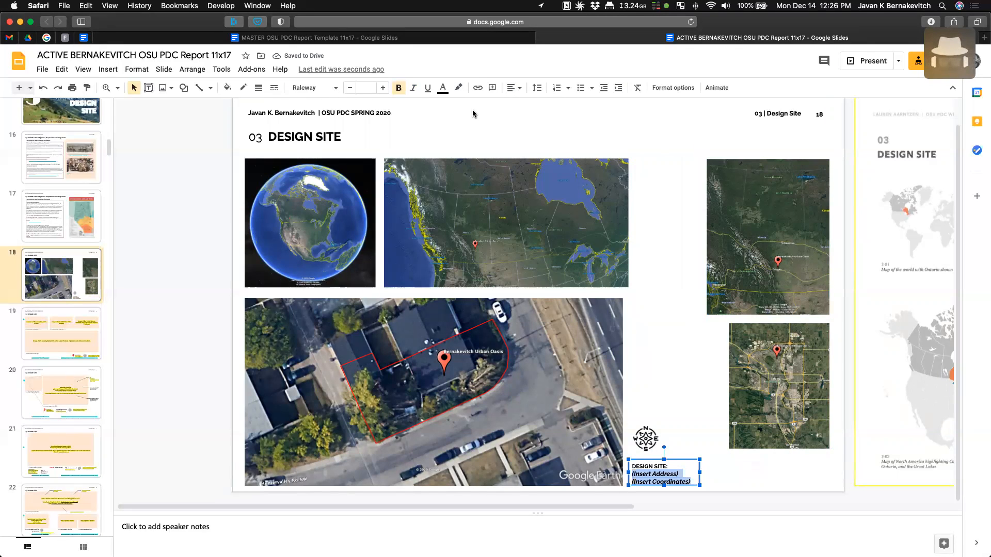
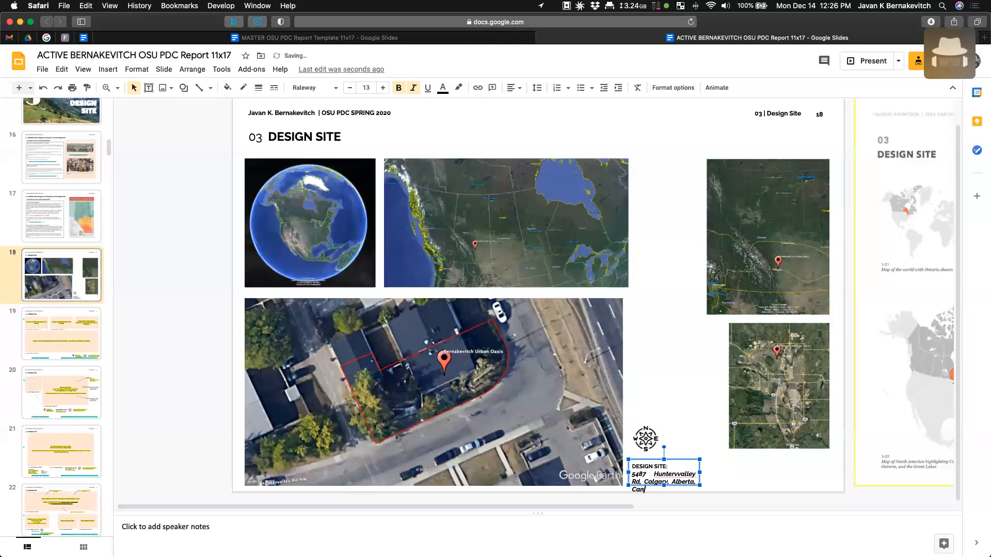
left_click_drag(700, 476, 752, 476)
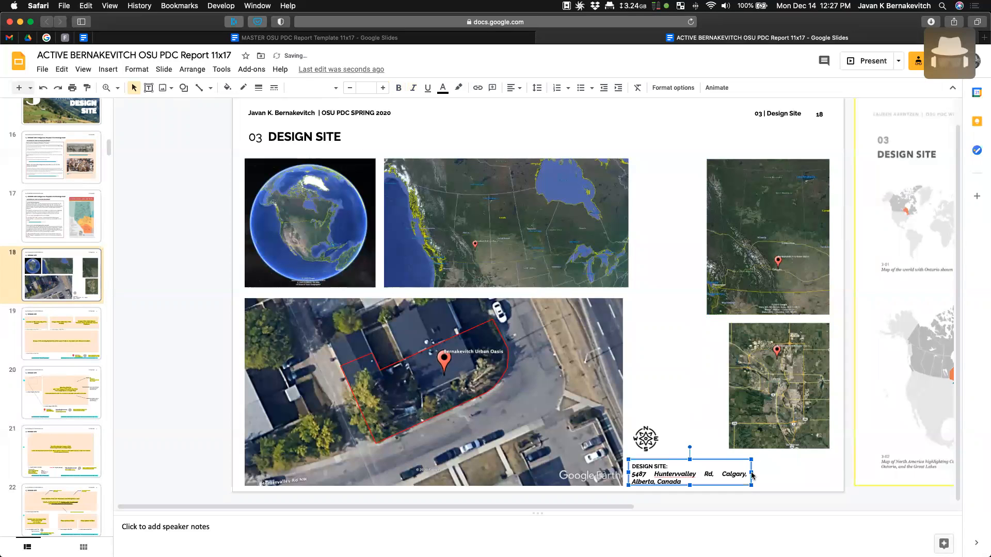
right_click(678, 473)
left_click(704, 145)
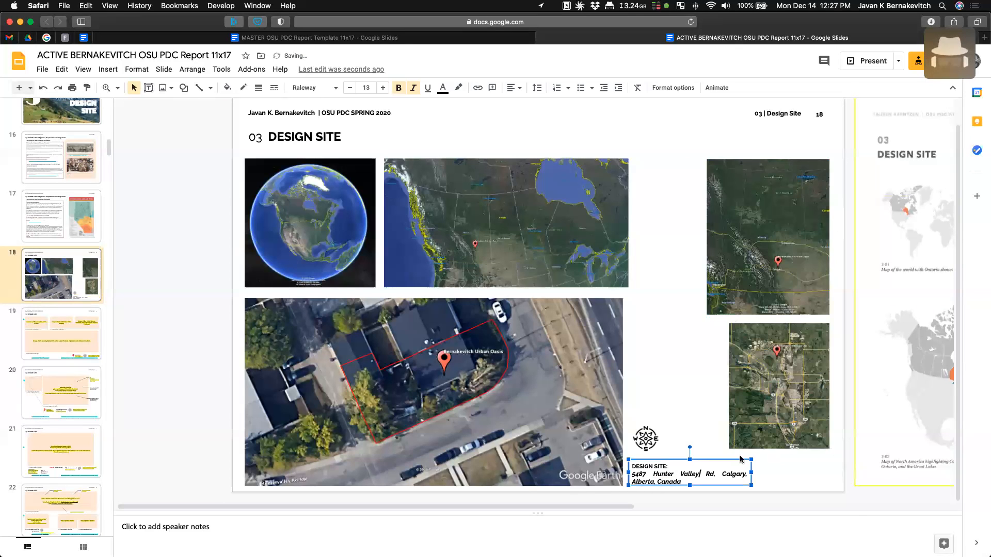
left_click(700, 474)
left_click(514, 88)
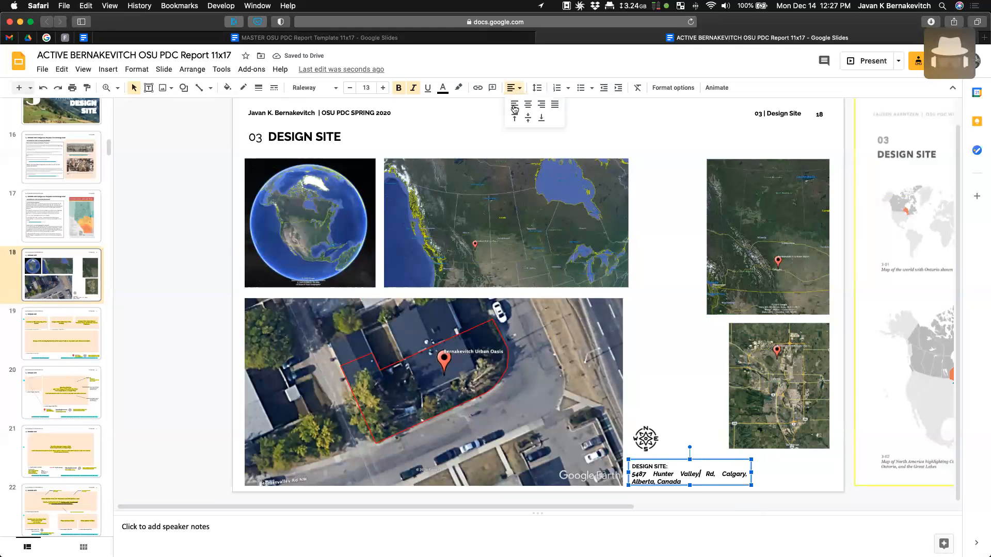
left_click(515, 105)
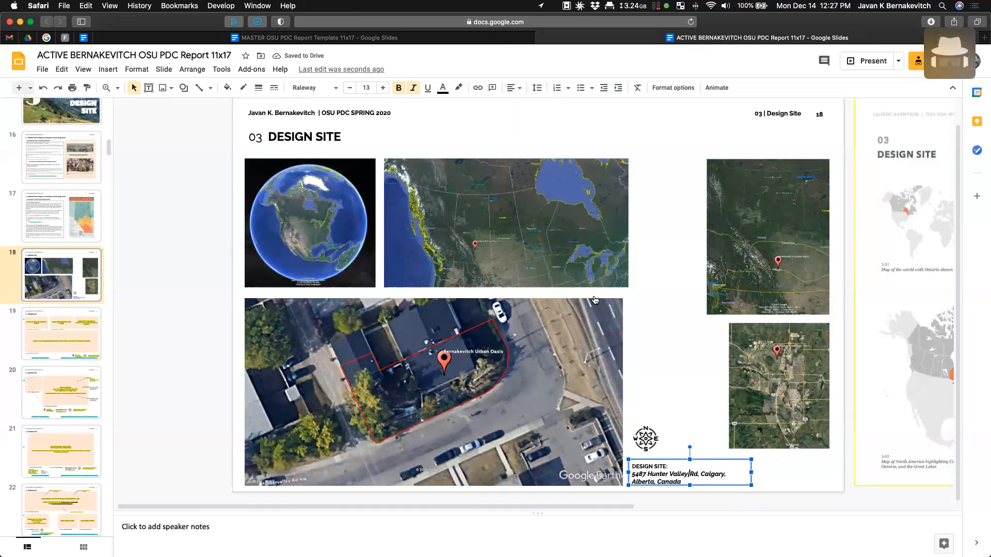
key("super+Tab")
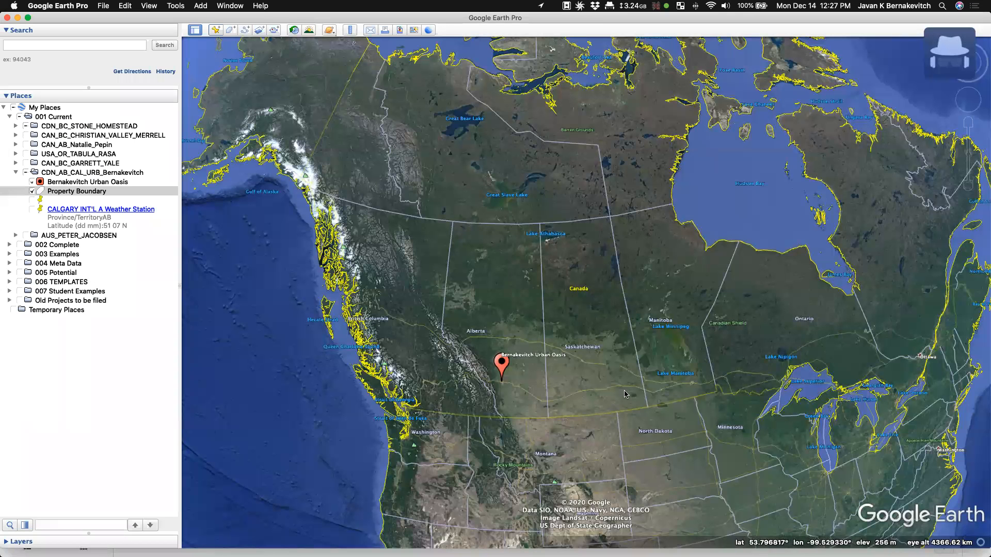
left_click(58, 201)
left_click(66, 185)
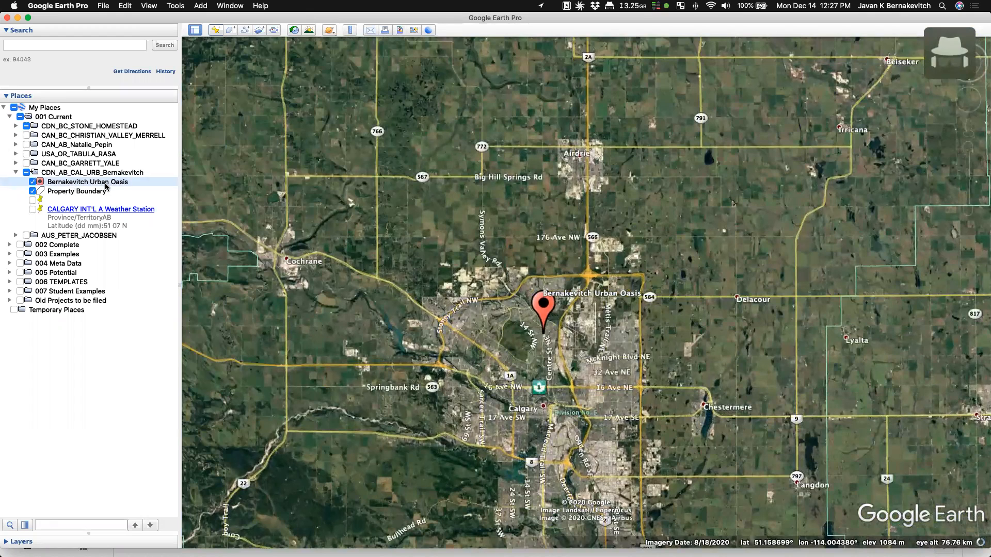
right_click(106, 185)
left_click(145, 343)
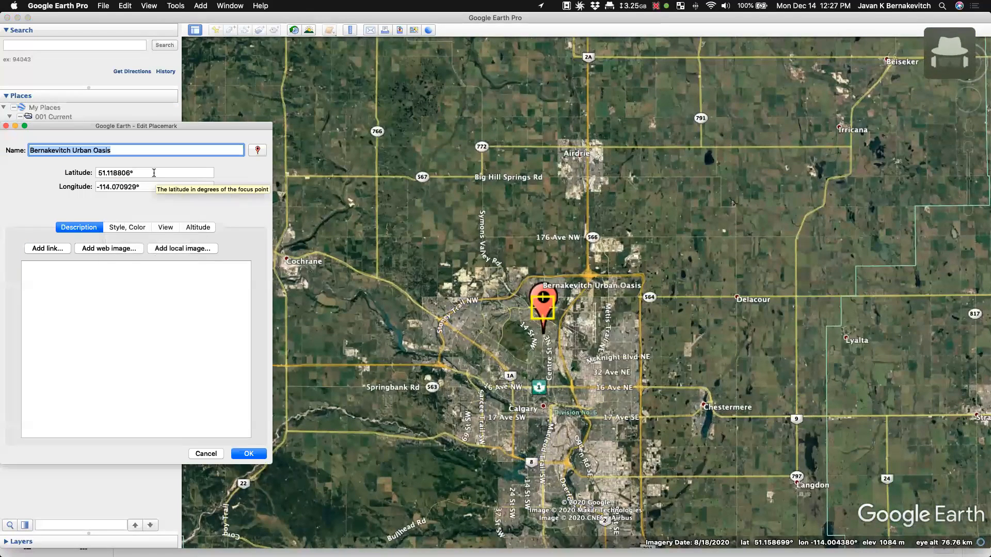
key("Tab")
key("super+Tab")
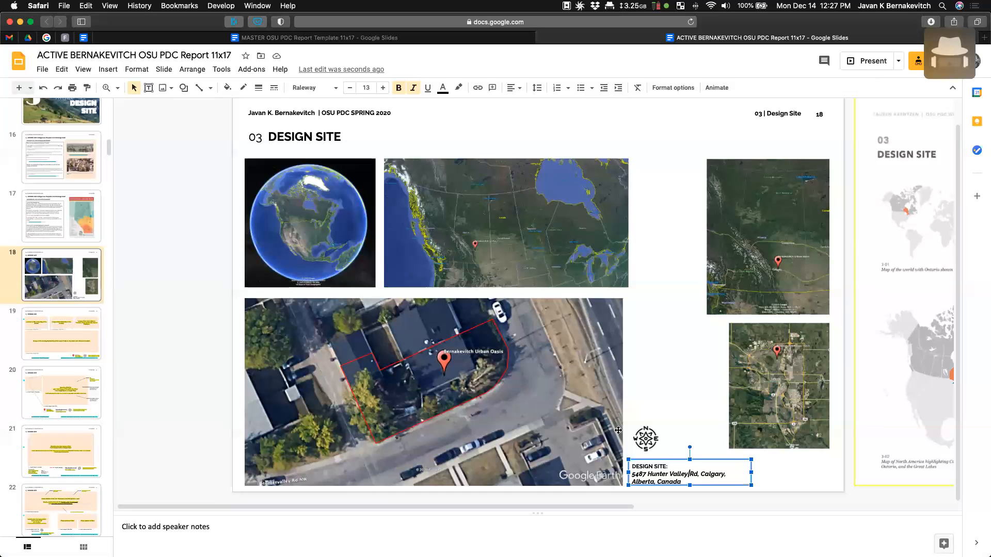
left_click_drag(753, 485, 756, 497)
left_click(684, 485)
double_click(685, 484)
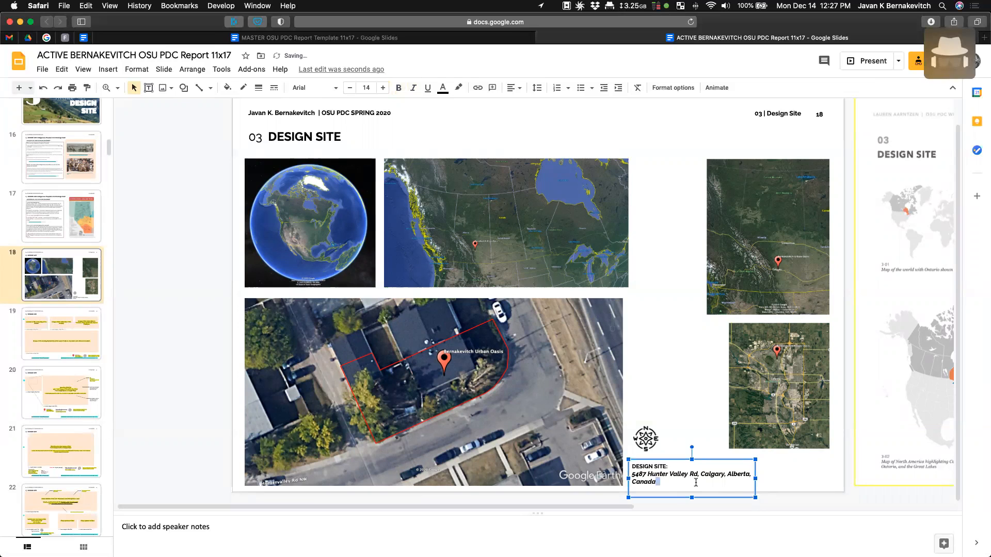
key("super+Tab")
triple_click(146, 187)
key("super+c")
key("super+Tab")
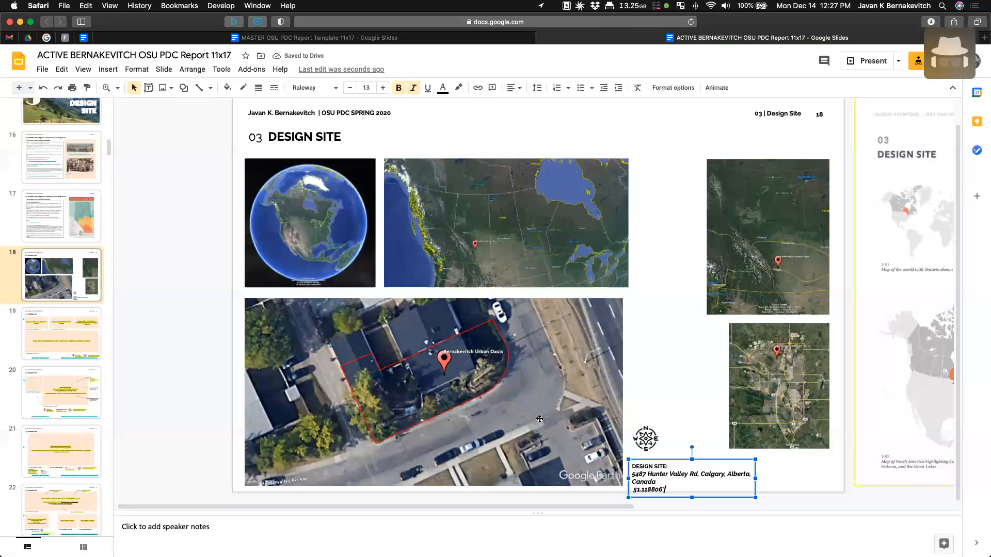
key("Return")
key("super+v")
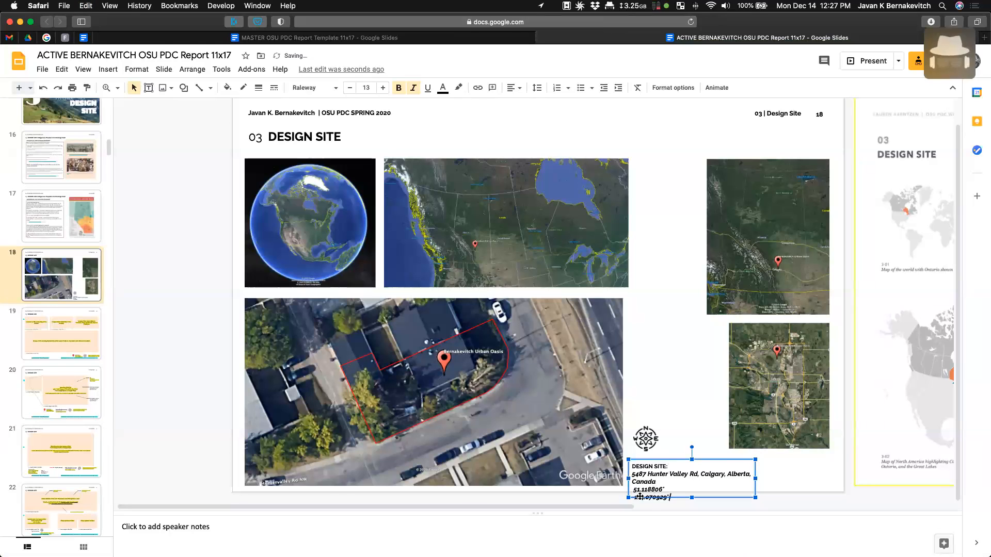
type("LAT ")
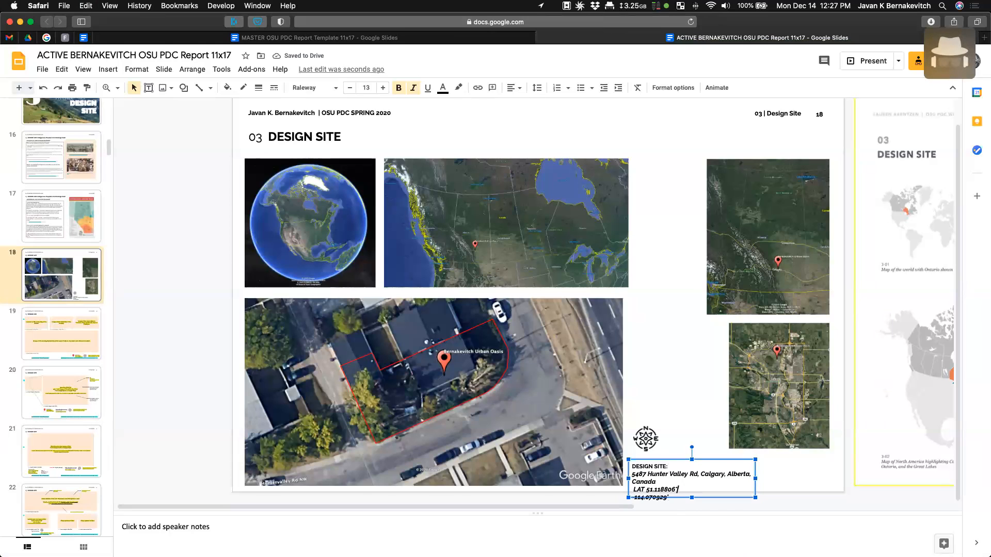
type("LONG")
- Raise and narrow the address text, seat the compass above it, and widen the aerial photo
left_click(646, 439)
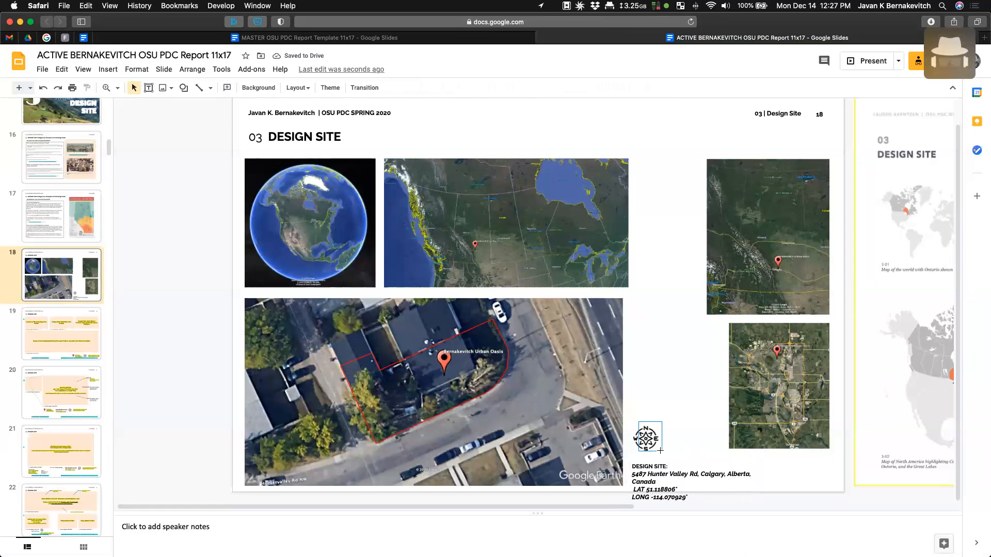
left_click_drag(646, 439, 648, 389)
left_click(644, 468)
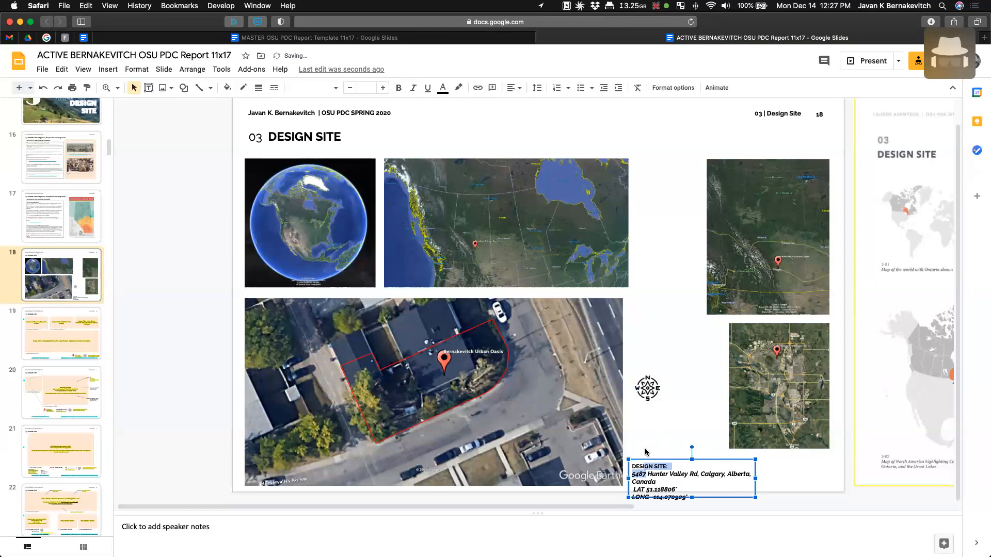
left_click_drag(644, 468, 656, 441)
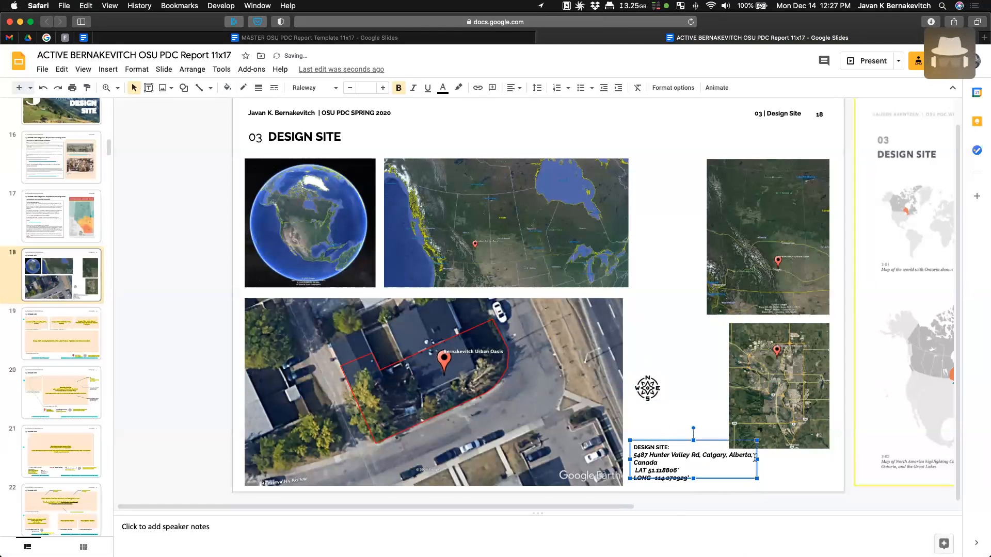
left_click_drag(758, 460, 722, 460)
left_click(690, 428)
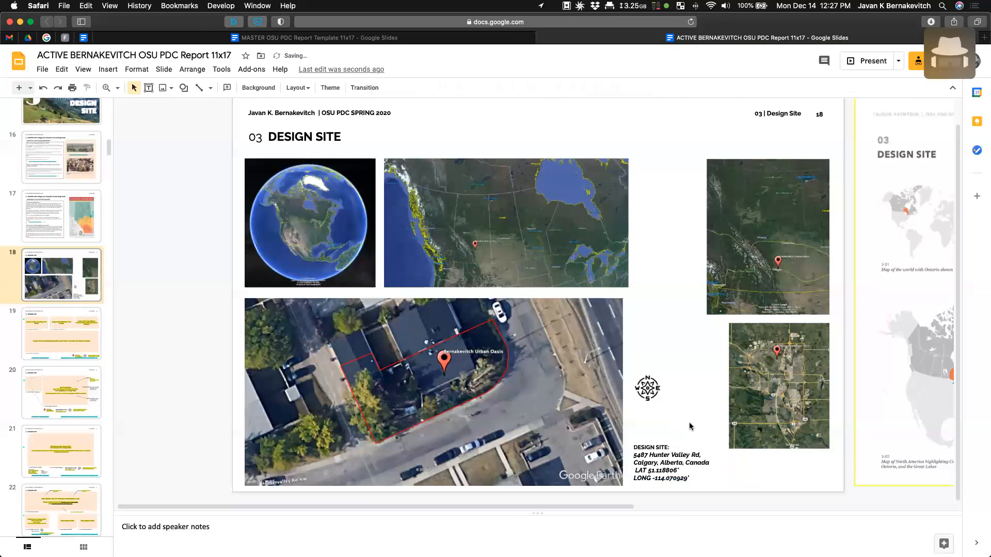
left_click(647, 377)
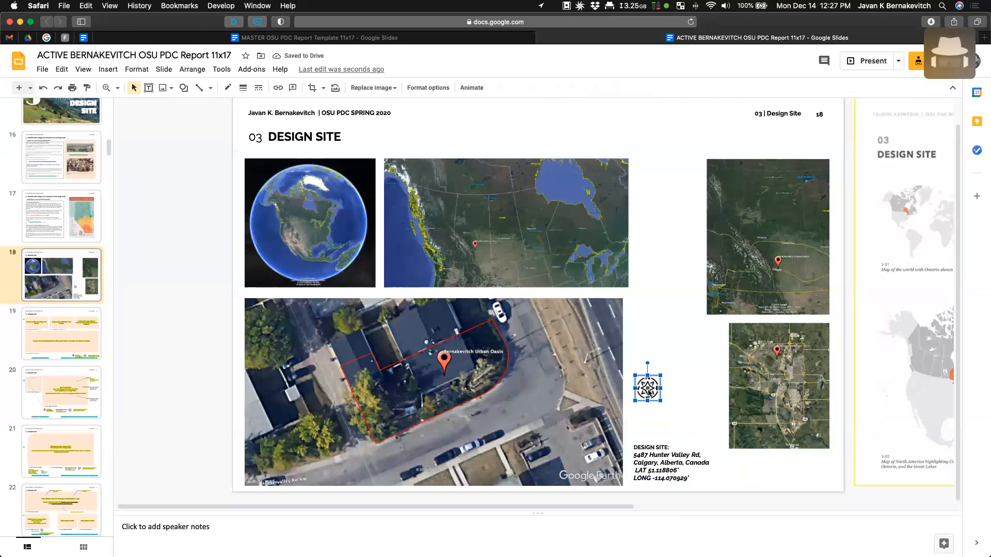
left_click_drag(650, 413, 650, 417)
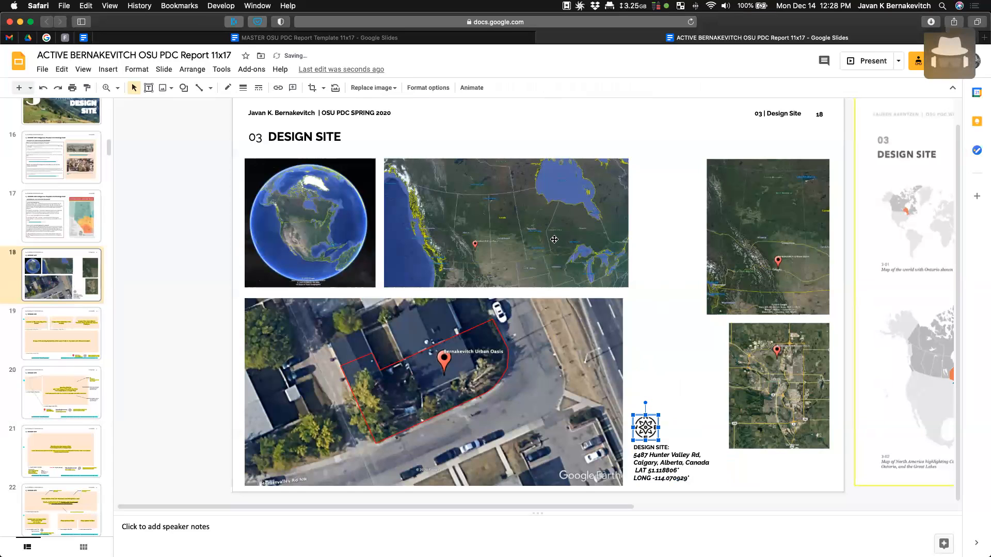
left_click(623, 350)
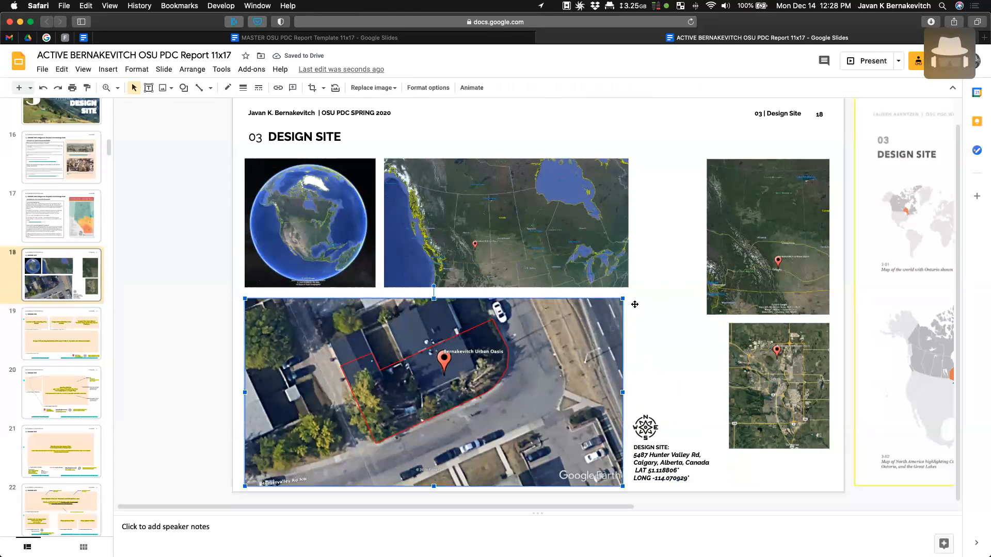
left_click_drag(630, 297, 629, 296)
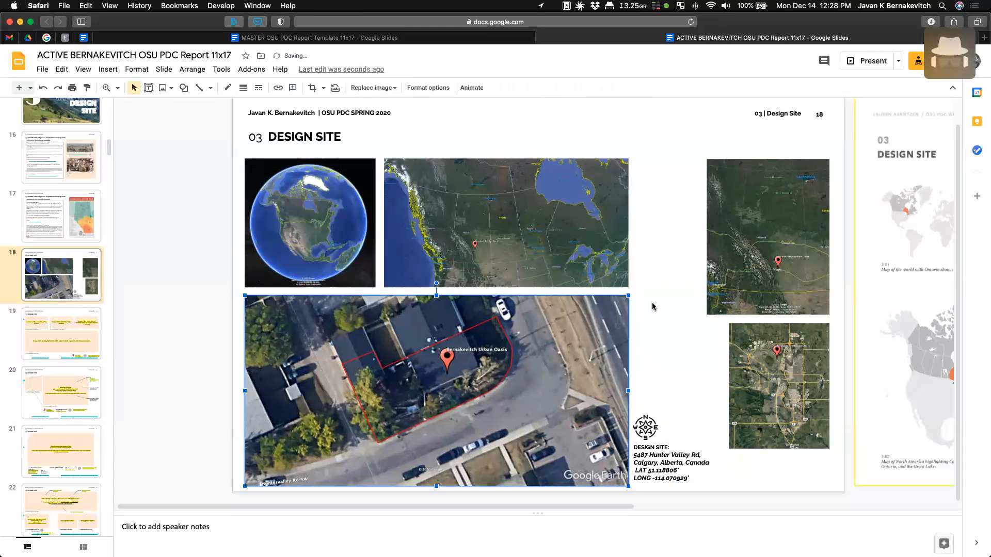